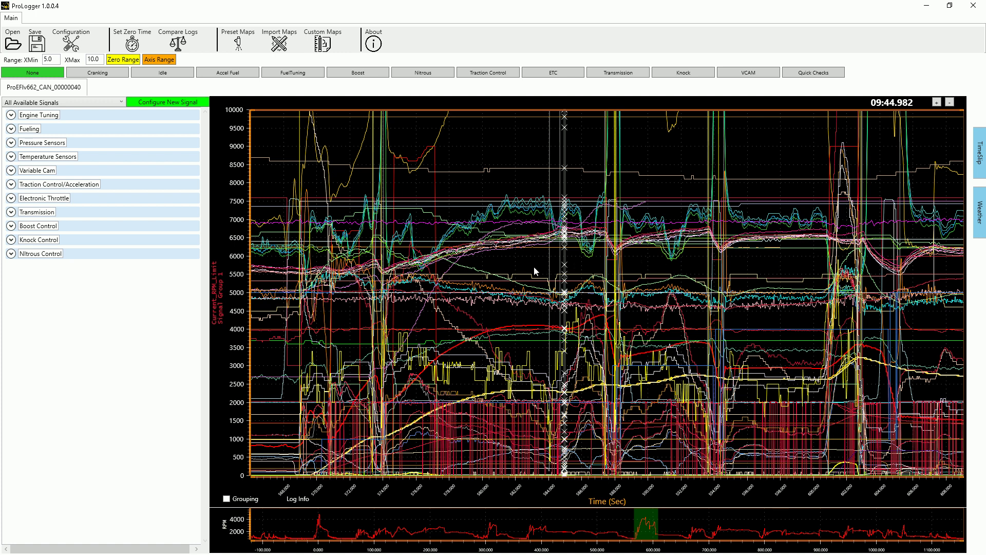
- Place the log's time marker at 09:41.164
{"action": "left_click", "coordinate": [502, 144]}
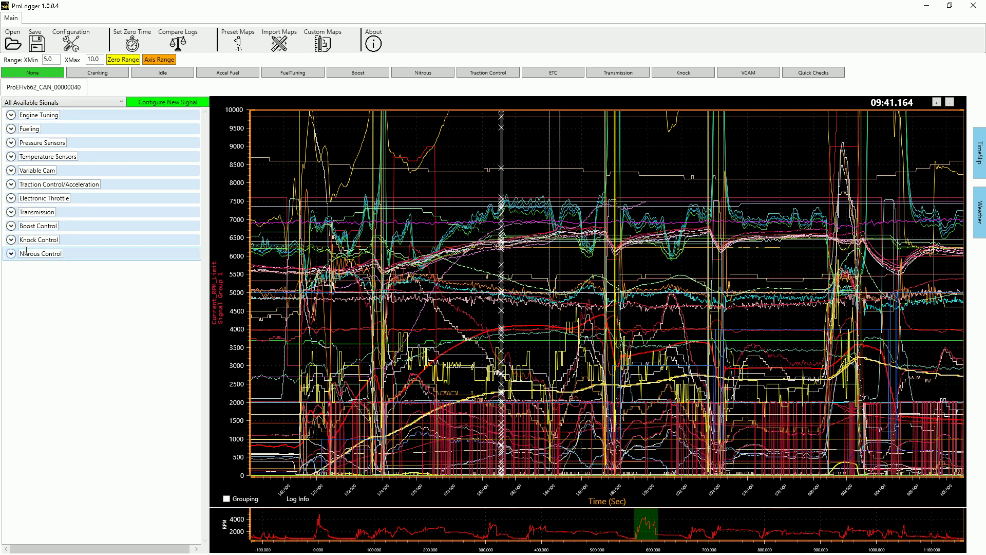
- Browse the All Available Signals list, then set the time marker to 09:39.271
{"action": "left_click", "coordinate": [117, 103]}
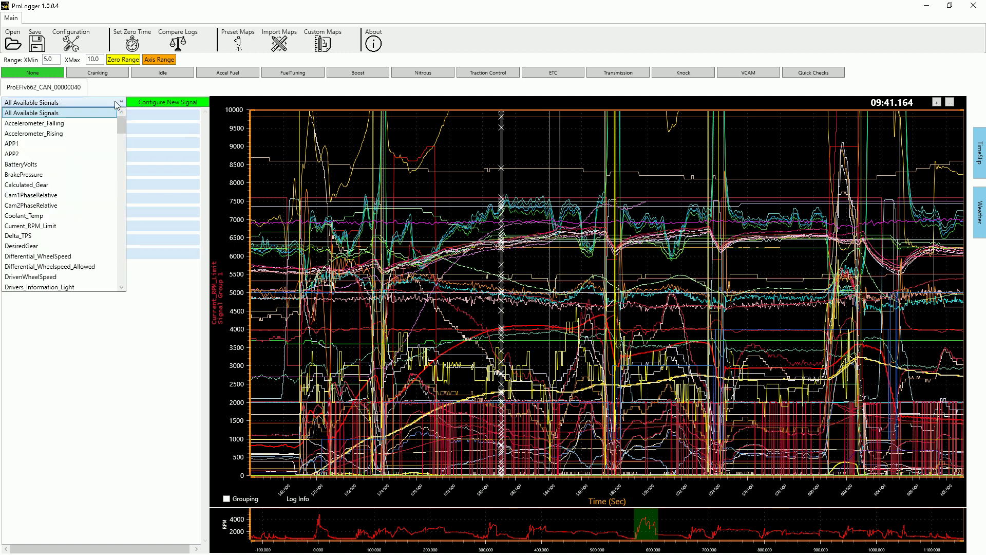
{"action": "mouse_move", "coordinate": [121, 125]}
{"action": "left_mouse_down"}
{"action": "mouse_move", "coordinate": [119, 269]}
{"action": "mouse_move", "coordinate": [130, 123]}
{"action": "left_mouse_up"}
{"action": "left_click", "coordinate": [252, 144]}
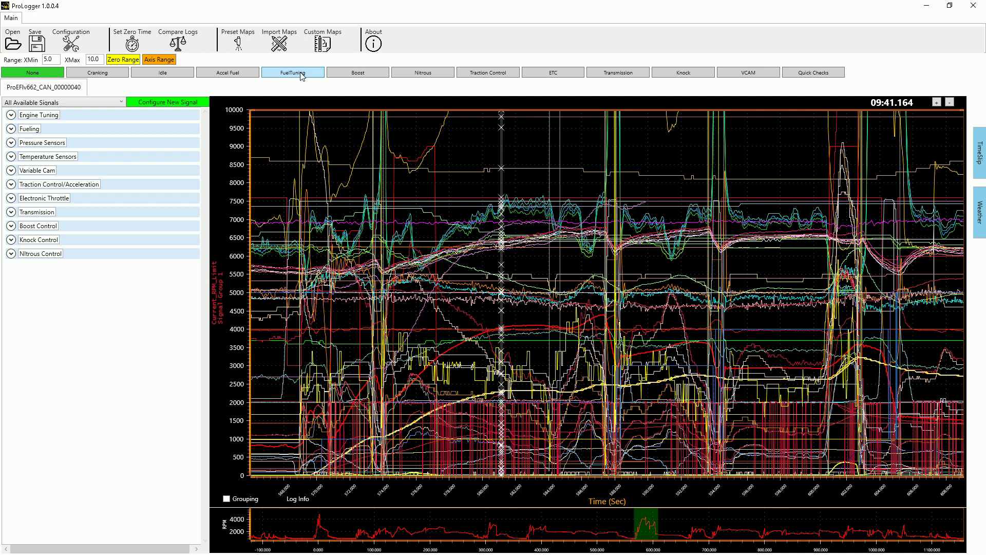
{"action": "left_click", "coordinate": [470, 151]}
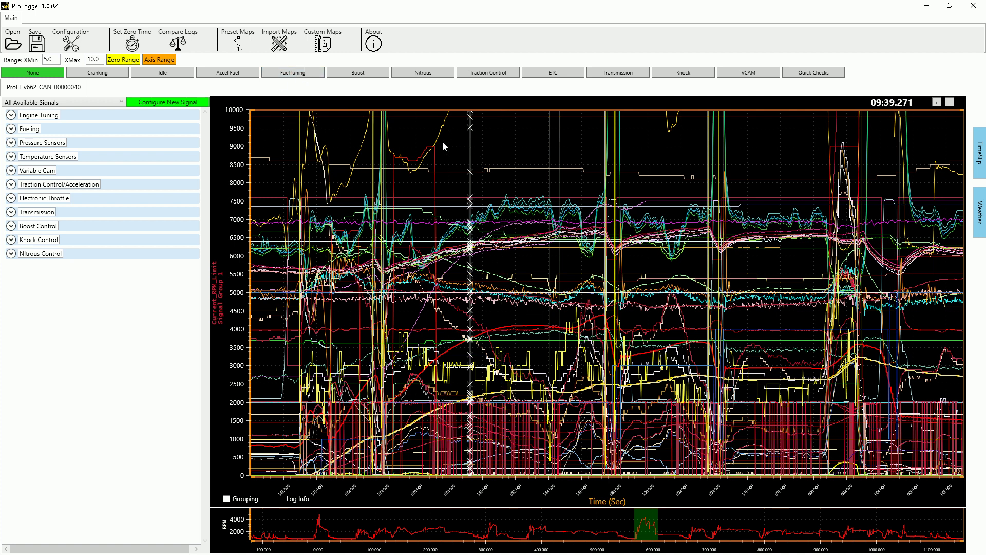
- Expand Engine Tuning and single out TPS, WasteGateSetPoint, then the MAP trace
{"action": "left_click", "coordinate": [14, 115]}
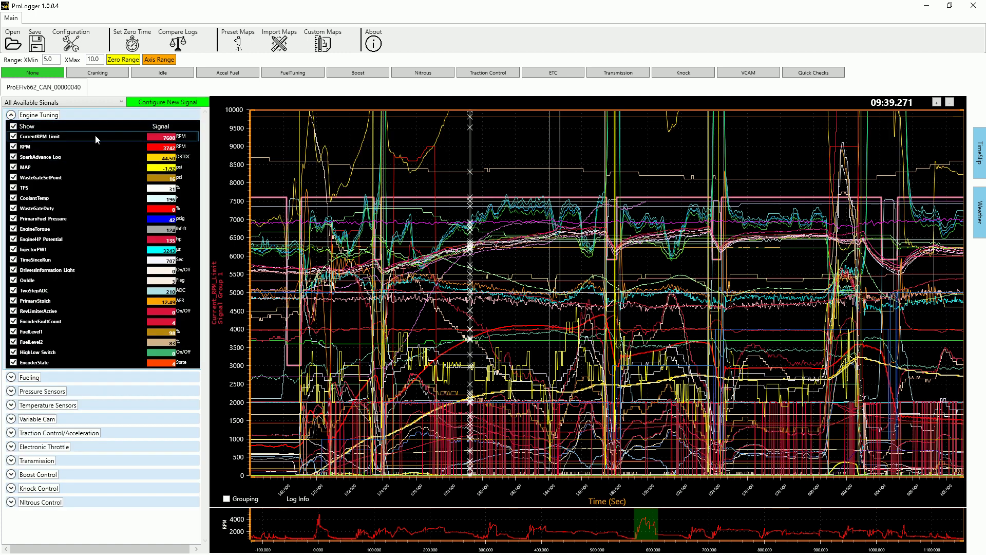
{"action": "left_click", "coordinate": [38, 189]}
{"action": "left_click", "coordinate": [38, 180]}
{"action": "left_click", "coordinate": [25, 168]}
- Open the MAP Signal Configuration dialog and scroll through its Signal Group lists
{"action": "double_click", "coordinate": [26, 169]}
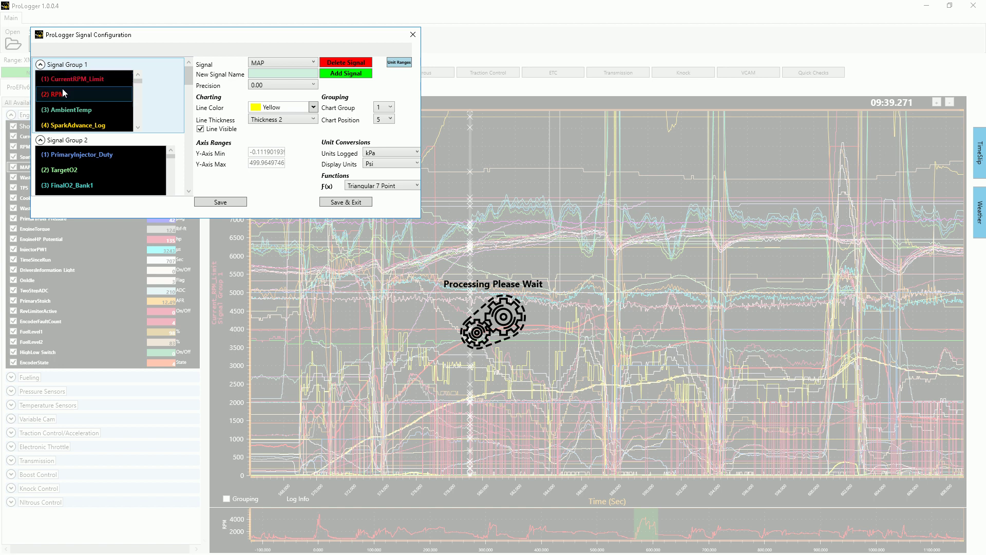
{"action": "scroll", "coordinate": [140, 79], "scroll_direction": "down", "scroll_amount": 1}
{"action": "scroll", "coordinate": [125, 91], "scroll_direction": "down", "scroll_amount": 5}
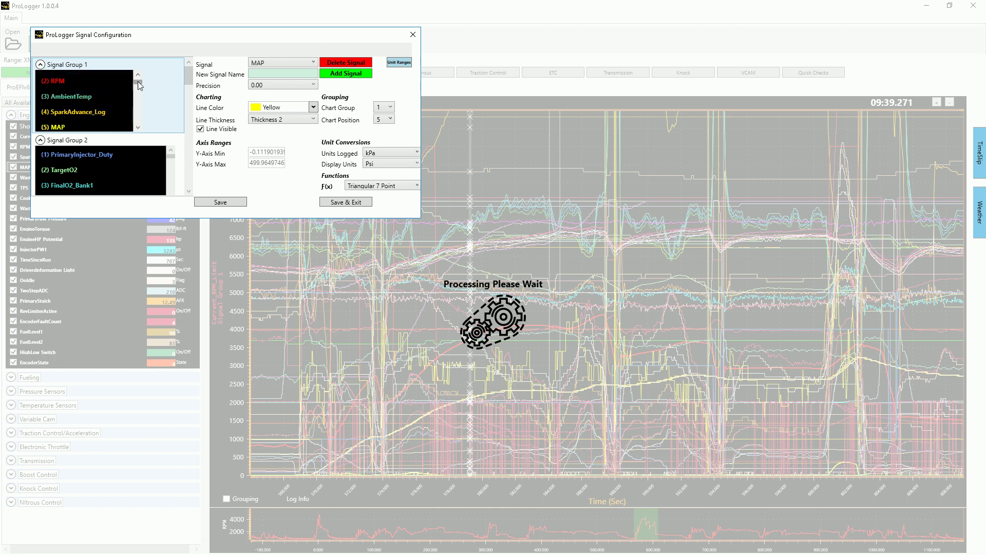
{"action": "left_click_drag", "start_coordinate": [138, 82], "coordinate": [139, 110]}
{"action": "mouse_move", "coordinate": [189, 77]}
{"action": "left_mouse_down"}
{"action": "mouse_move", "coordinate": [183, 137]}
{"action": "mouse_move", "coordinate": [190, 74]}
{"action": "mouse_move", "coordinate": [194, 82]}
{"action": "left_mouse_up"}
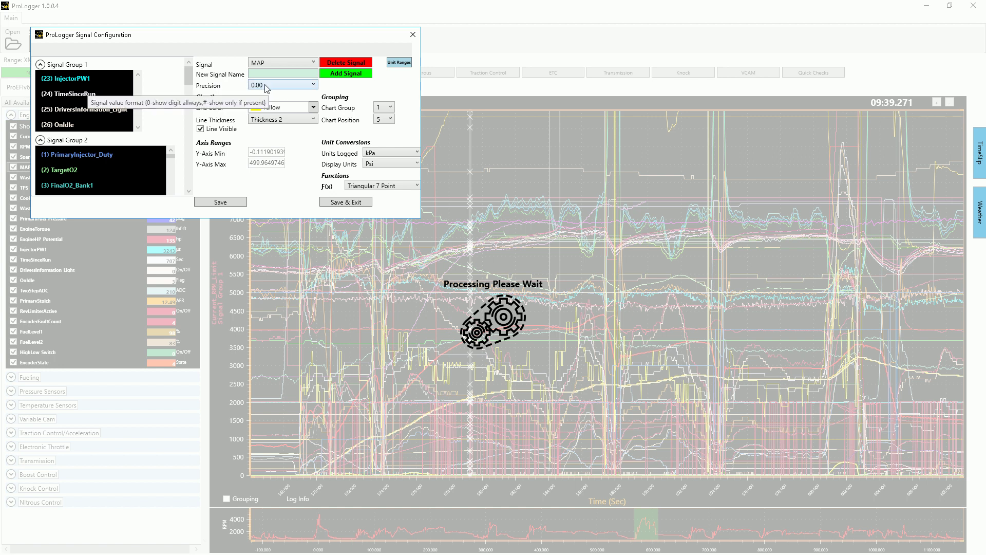
- Check the MAP Line Color choices and keep Yellow
{"action": "left_click", "coordinate": [313, 107]}
{"action": "left_click", "coordinate": [314, 107]}
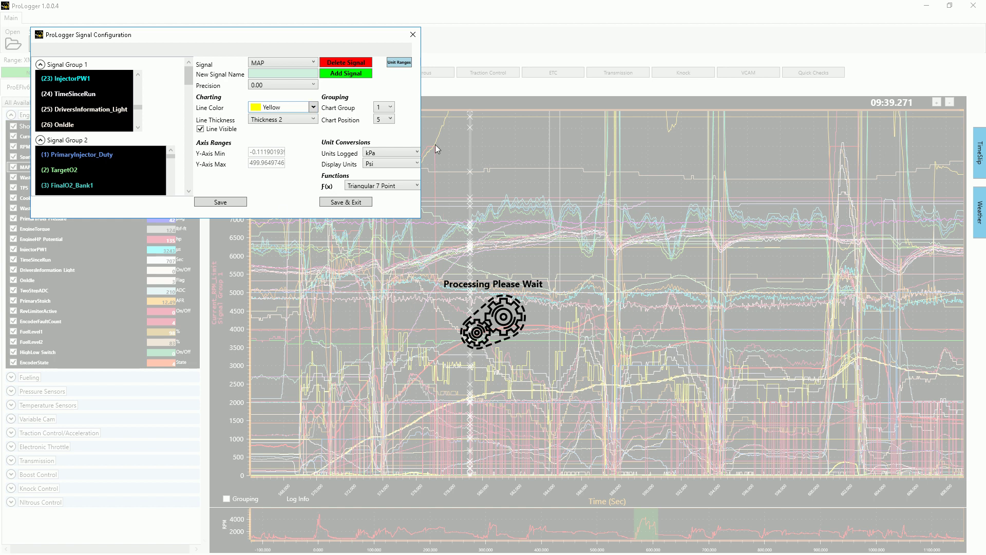
- Save and close the MAP settings, then drag the time marker to 09:43.523
{"action": "left_click", "coordinate": [413, 34]}
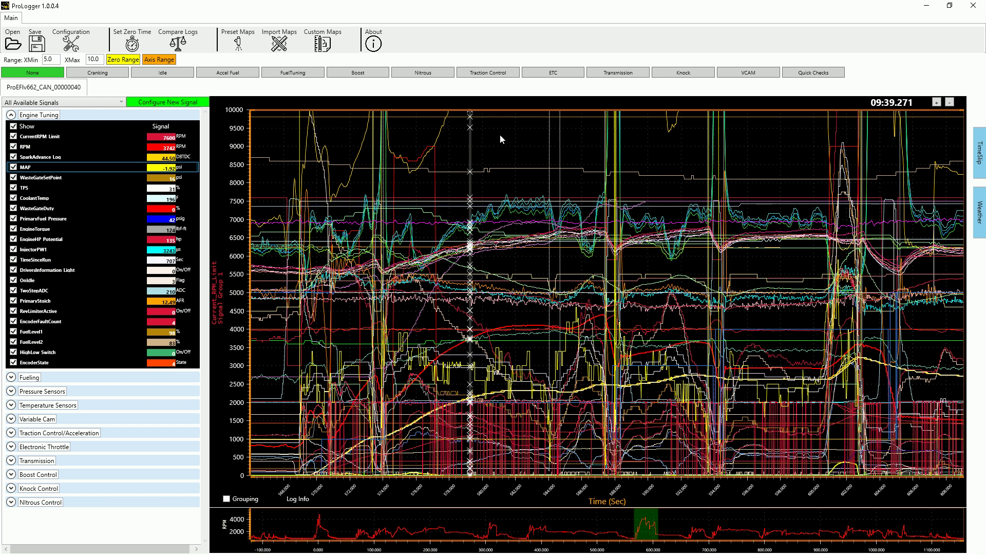
{"action": "left_click_drag", "start_coordinate": [503, 134], "coordinate": [541, 135]}
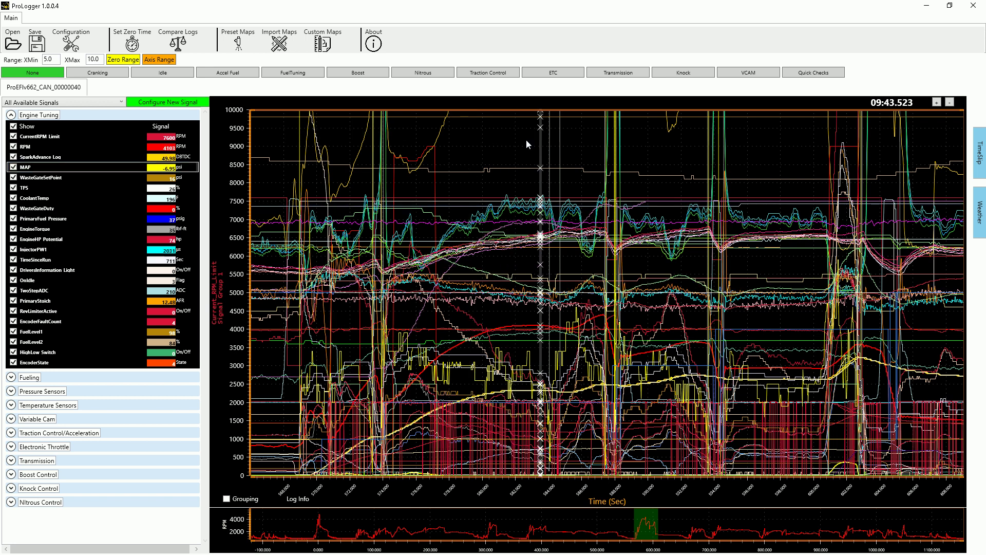
- Load the FuelTuning preset, check TargetAFR and EGT1CAN, then hide the EGT and StagedInjection groups
{"action": "left_click", "coordinate": [303, 75]}
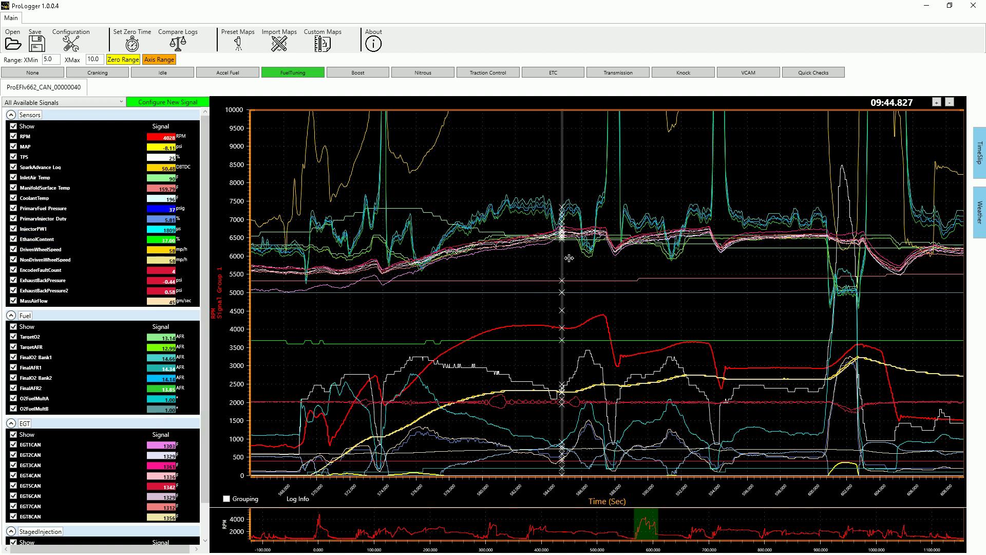
{"action": "left_click", "coordinate": [199, 352]}
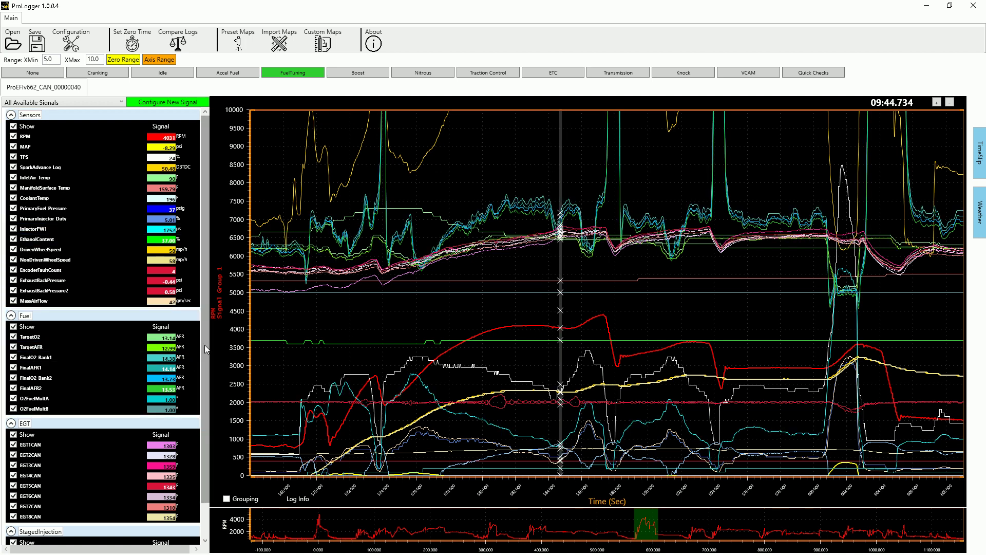
{"action": "left_click_drag", "start_coordinate": [206, 351], "coordinate": [205, 384]}
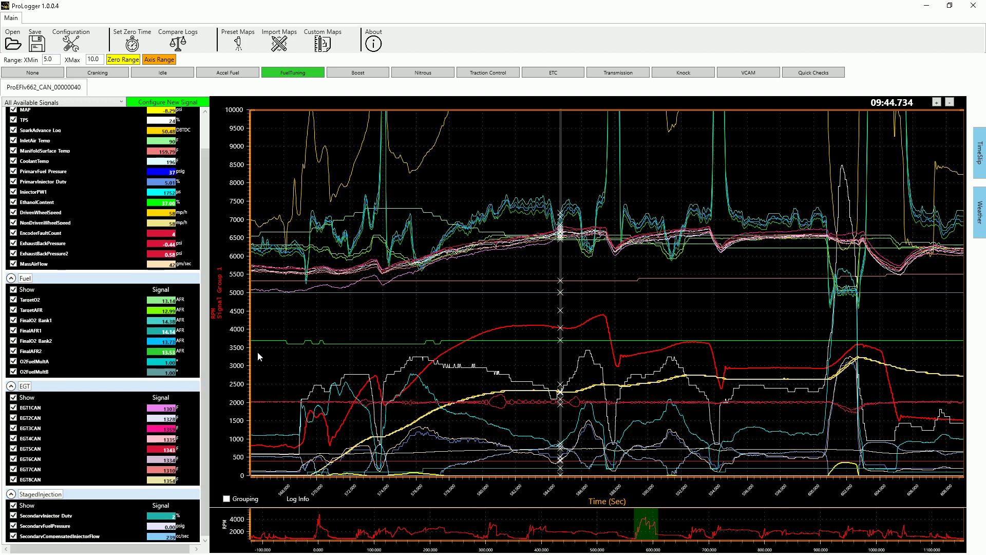
{"action": "left_click", "coordinate": [154, 407]}
{"action": "left_click", "coordinate": [13, 398]}
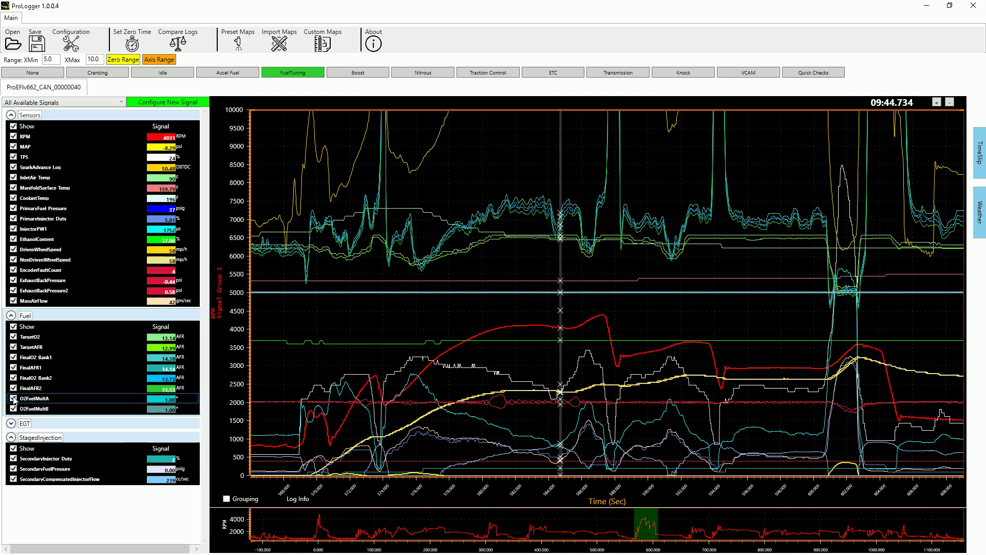
{"action": "left_click", "coordinate": [14, 449]}
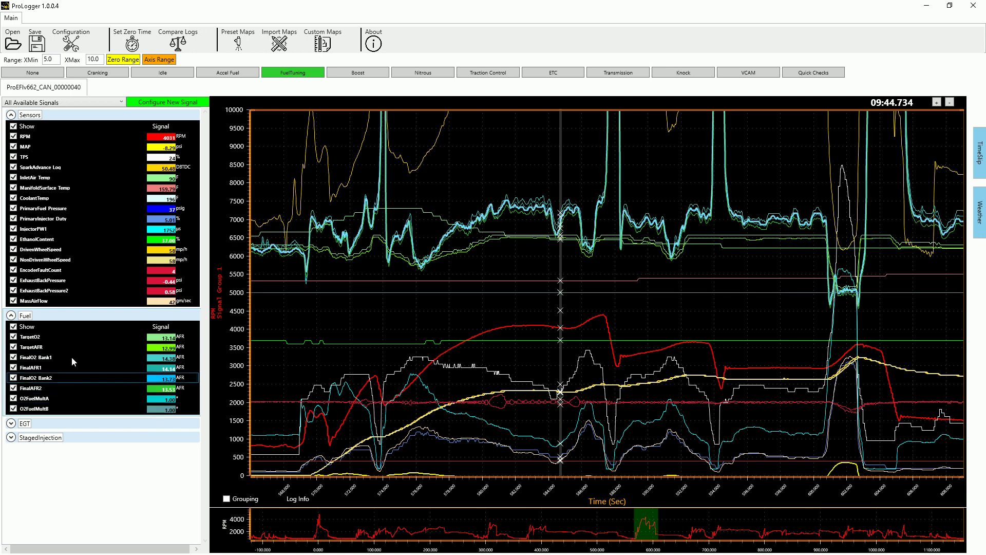
- Split the chart into RPM and AFR groups and place the marker at 09:42.189
{"action": "left_click", "coordinate": [227, 499]}
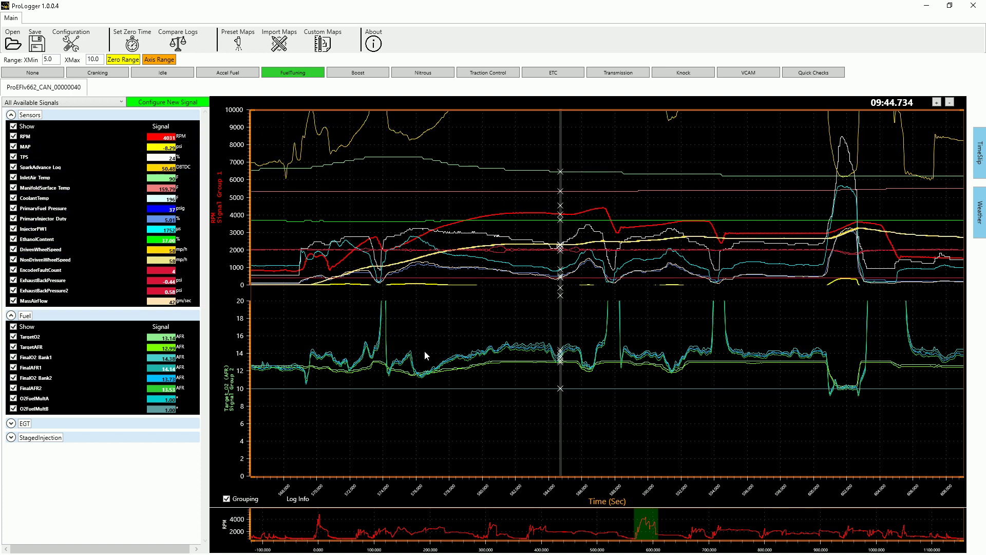
{"action": "left_click", "coordinate": [528, 376]}
{"action": "mouse_move", "coordinate": [529, 376]}
{"action": "left_mouse_down"}
{"action": "mouse_move", "coordinate": [541, 378]}
{"action": "mouse_move", "coordinate": [521, 377]}
{"action": "left_mouse_up"}
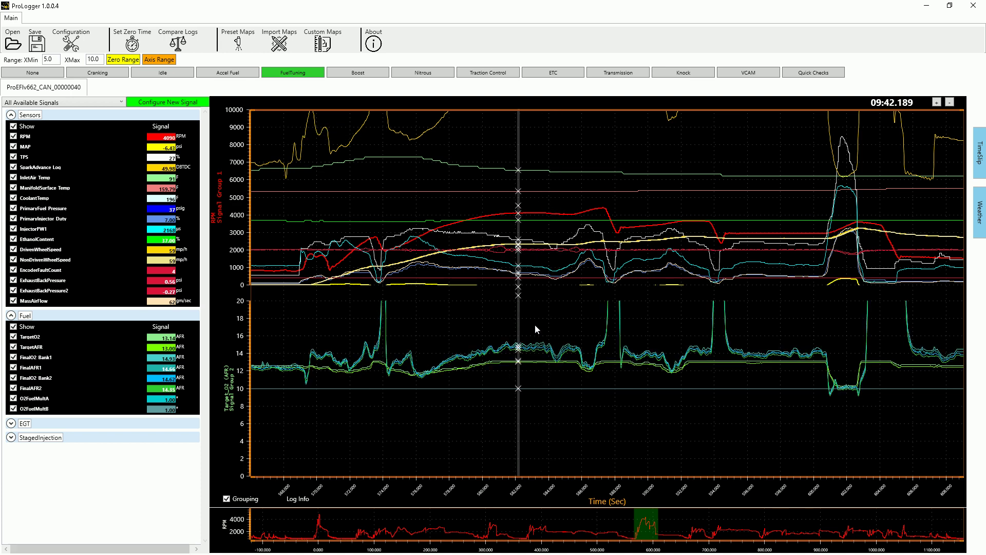
- Mark 09:45.386, then shift the view back to around 366–408 s
{"action": "left_click", "coordinate": [571, 143]}
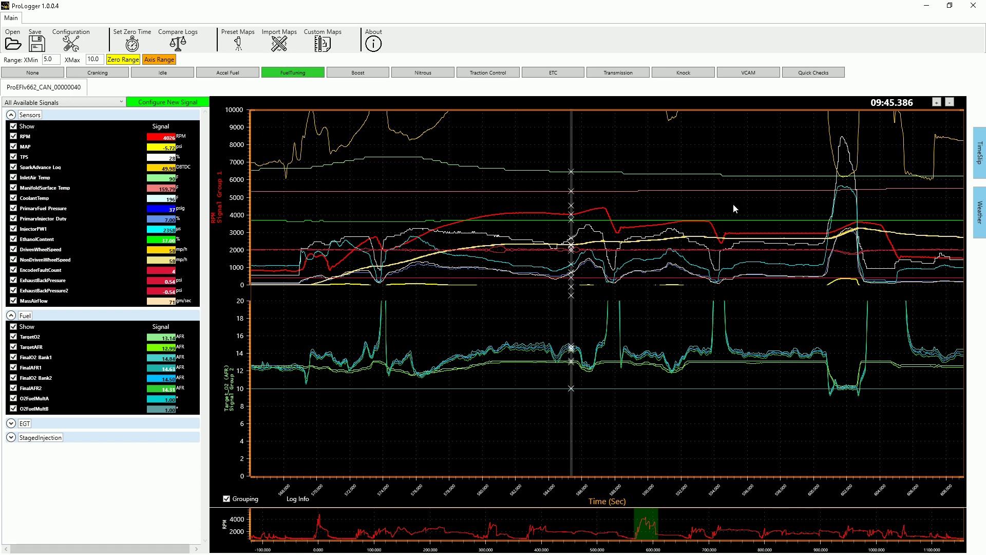
{"action": "left_click_drag", "start_coordinate": [650, 532], "coordinate": [527, 520]}
{"action": "left_click_drag", "start_coordinate": [774, 508], "coordinate": [421, 489]}
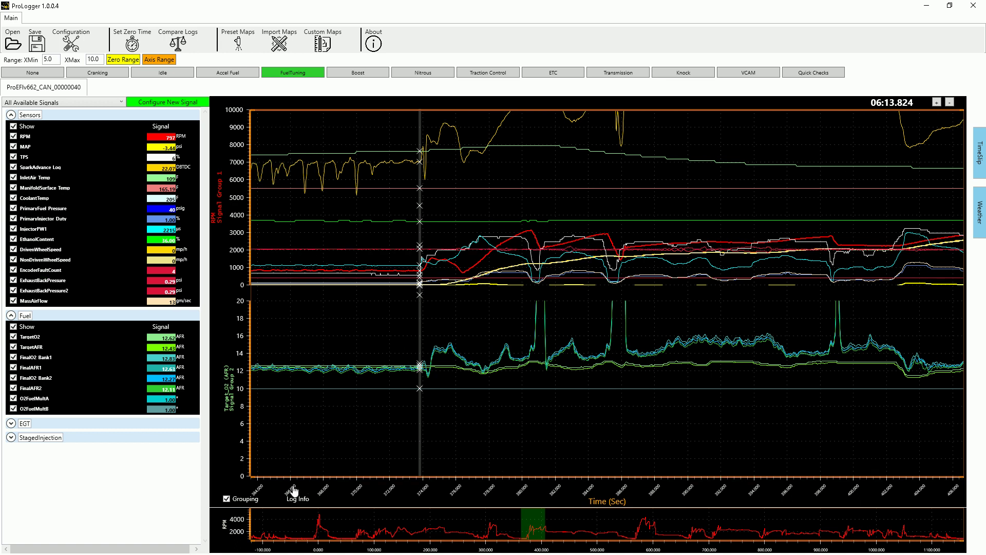
- Merge the grouped charts into one panel and place the marker at 06:23.602
{"action": "left_click", "coordinate": [227, 499]}
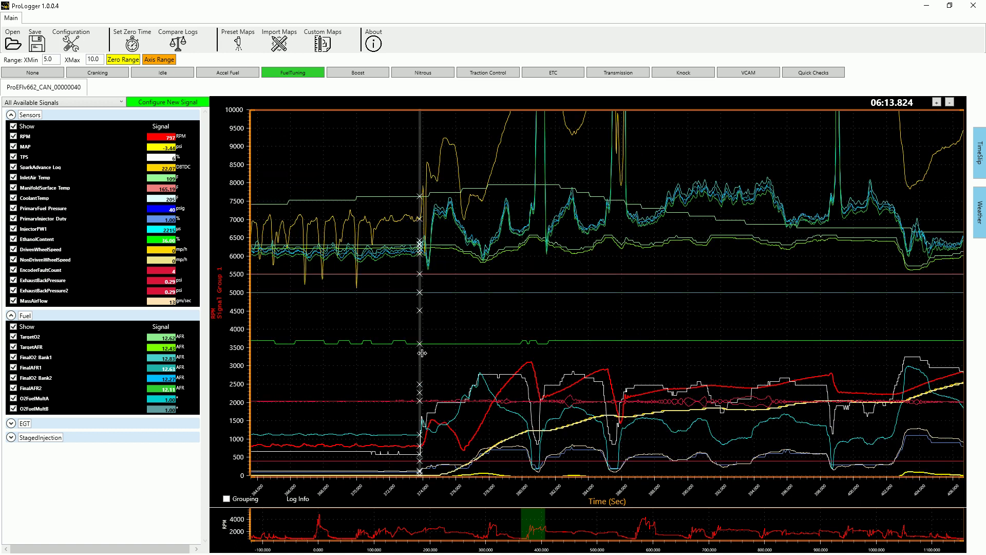
{"action": "left_click", "coordinate": [582, 300]}
{"action": "scroll", "coordinate": [582, 308], "scroll_direction": "up", "scroll_amount": 4}
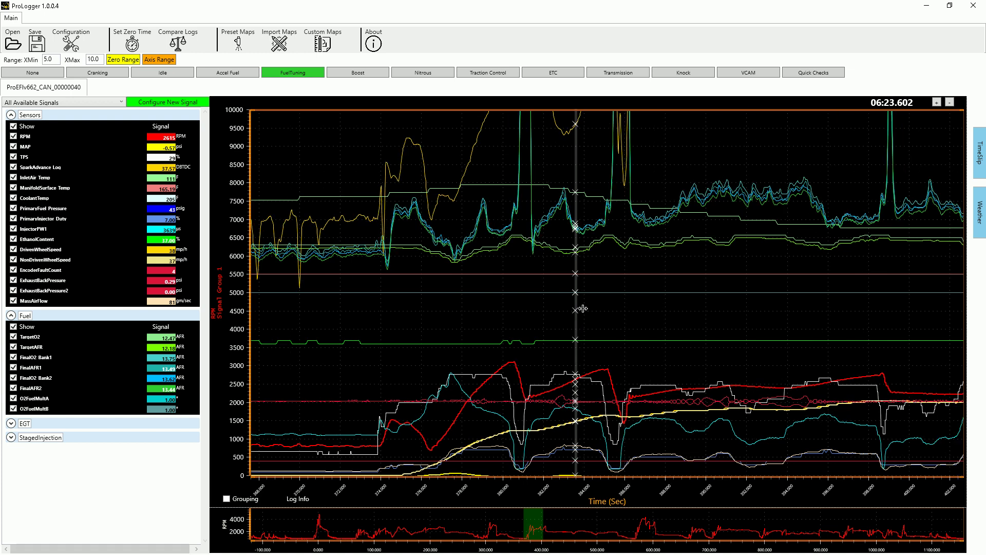
{"action": "scroll", "coordinate": [583, 308], "scroll_direction": "down", "scroll_amount": 2}
- Step the cursor back and forth with the arrow keys, ending at 06:23.962
{"action": "key", "text": "Left"}
{"action": "key", "text": "Left"}
{"action": "key", "text": "Left"}
{"action": "key", "text": "Left"}
{"action": "key", "text": "Left"}
{"action": "key", "text": "Left"}
{"action": "key", "text": "Left"}
{"action": "key", "text": "Left"}
{"action": "key", "text": "Left"}
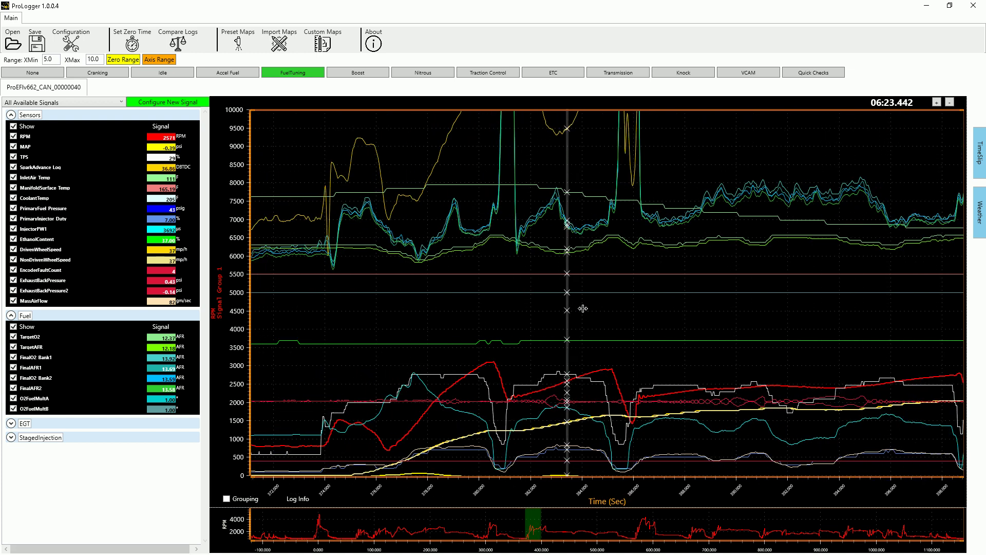
{"action": "key", "text": "Right"}
{"action": "key", "text": "Right"}
{"action": "key", "text": "Right"}
{"action": "key", "text": "Right"}
{"action": "key", "text": "Right"}
{"action": "key", "text": "Right"}
{"action": "key", "text": "Right"}
{"action": "key", "text": "Right"}
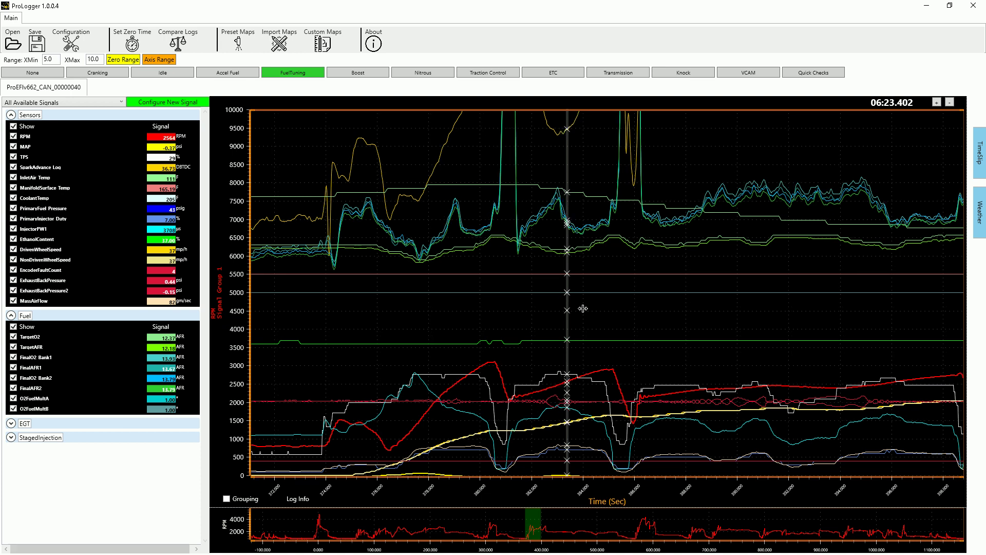
{"action": "key", "text": "Left"}
{"action": "key", "text": "Left"}
{"action": "key", "text": "Left"}
{"action": "key", "text": "Left"}
{"action": "key", "text": "Left"}
{"action": "key", "text": "Left"}
{"action": "key", "text": "Left"}
{"action": "key", "text": "Left"}
{"action": "key", "text": "Left"}
{"action": "key", "text": "Left"}
{"action": "key", "text": "Left"}
{"action": "key", "text": "Left"}
{"action": "key", "text": "Left"}
{"action": "key", "text": "Left"}
{"action": "key", "text": "Left"}
{"action": "key", "text": "Left"}
{"action": "key", "text": "Left"}
{"action": "key", "text": "Left"}
{"action": "key", "text": "Left"}
{"action": "key", "text": "Left"}
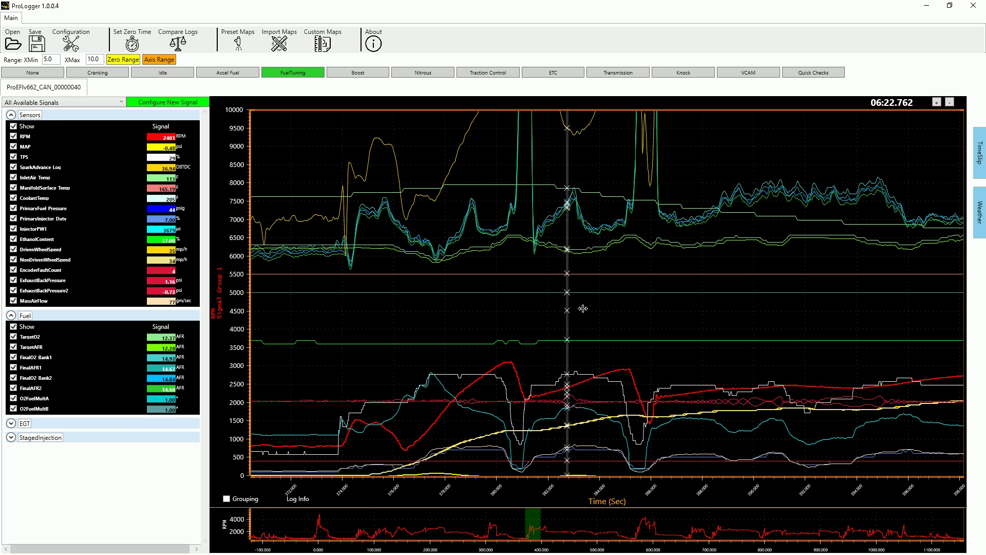
{"action": "key", "text": "Right"}
{"action": "key", "text": "Right"}
{"action": "key", "text": "Right"}
{"action": "key", "text": "Right"}
{"action": "key", "text": "Right"}
{"action": "key", "text": "Right"}
{"action": "key", "text": "Right"}
{"action": "key", "text": "Right"}
{"action": "key", "text": "Right"}
{"action": "key", "text": "Right"}
{"action": "key", "text": "Right"}
{"action": "key", "text": "Right"}
{"action": "key", "text": "Right"}
{"action": "key", "text": "Right"}
{"action": "key", "text": "Right"}
{"action": "key", "text": "Right"}
{"action": "key", "text": "Right"}
{"action": "key", "text": "Right"}
{"action": "key", "text": "Right"}
{"action": "key", "text": "Right"}
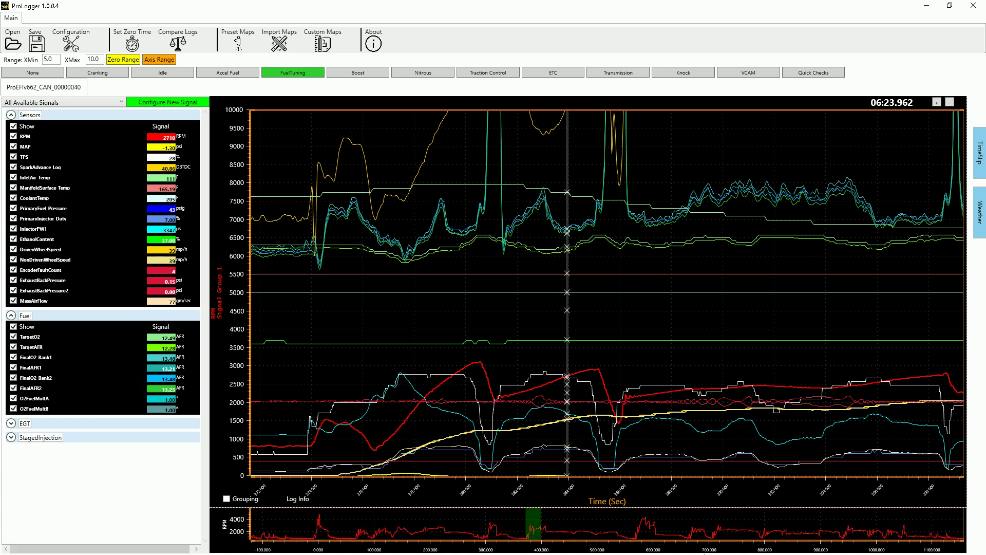
- Read values around 06:19–06:24, then shift the chart to an earlier stretch
{"action": "left_click", "coordinate": [442, 355]}
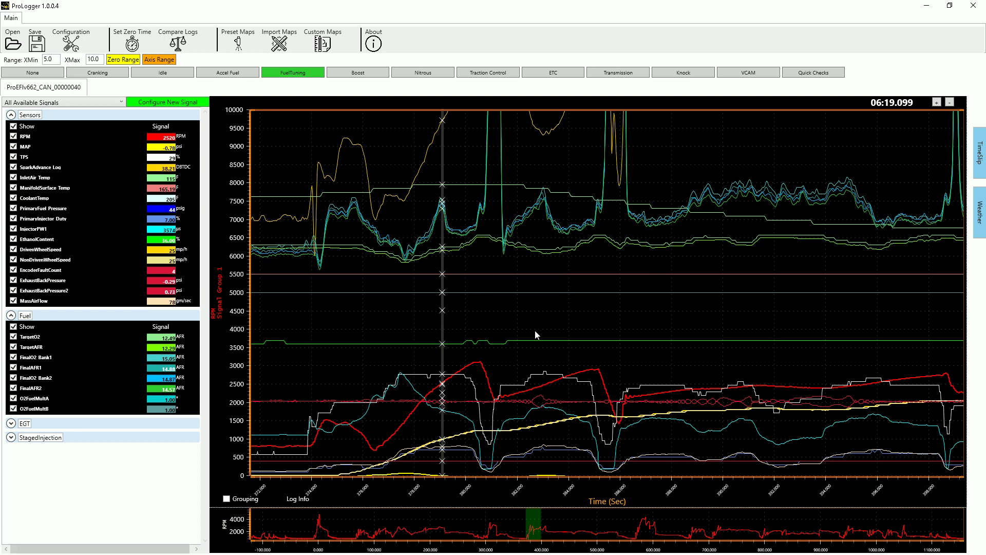
{"action": "left_click_drag", "start_coordinate": [535, 323], "coordinate": [570, 323]}
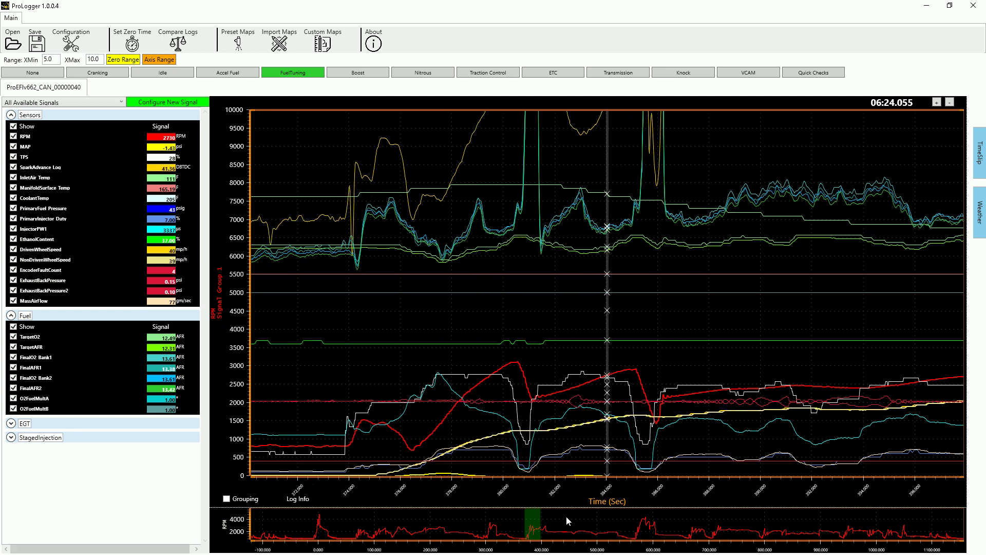
{"action": "left_click_drag", "start_coordinate": [532, 525], "coordinate": [452, 516]}
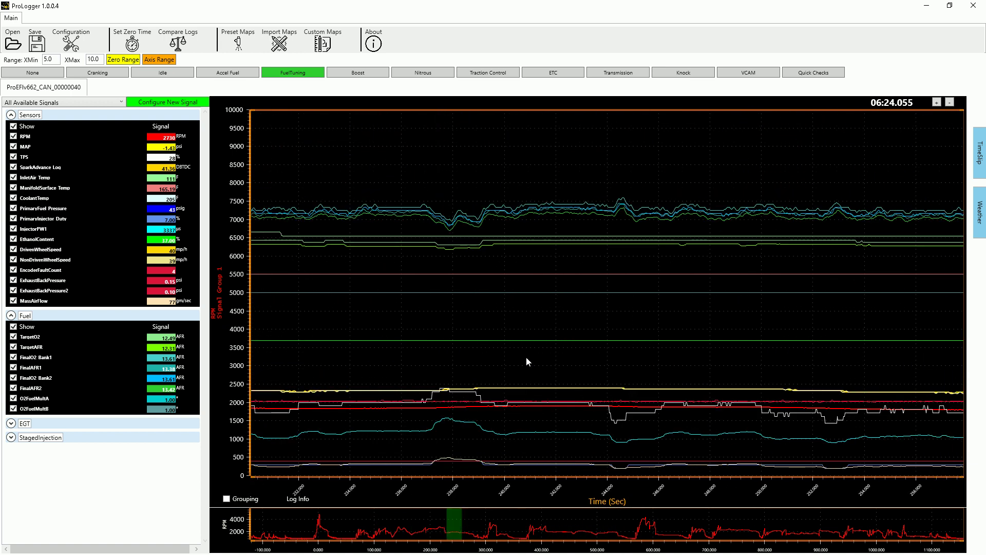
- Browse the 04:00–05:02 region and leave the cursor at 04:52.125
{"action": "left_click", "coordinate": [515, 315]}
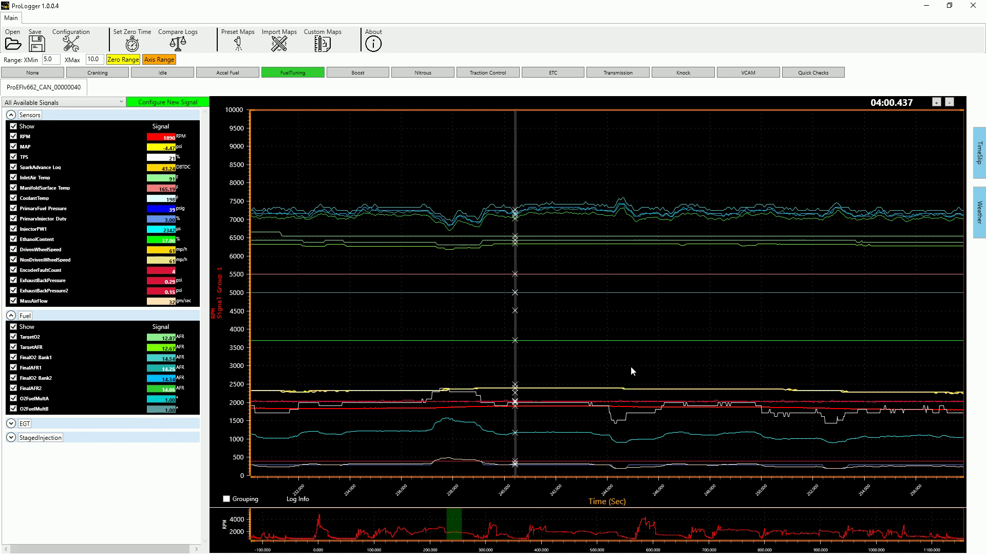
{"action": "left_click_drag", "start_coordinate": [457, 521], "coordinate": [486, 523]}
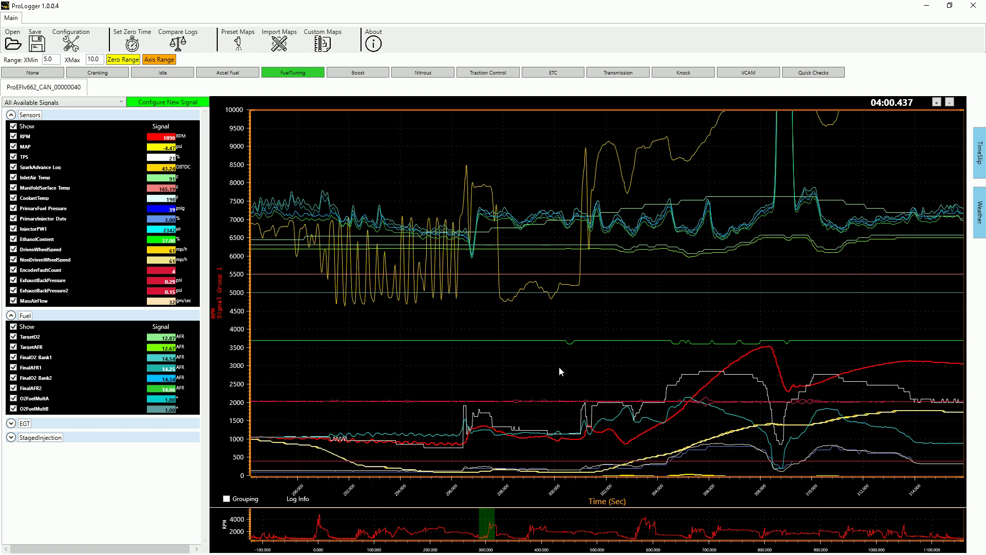
{"action": "left_click", "coordinate": [605, 361]}
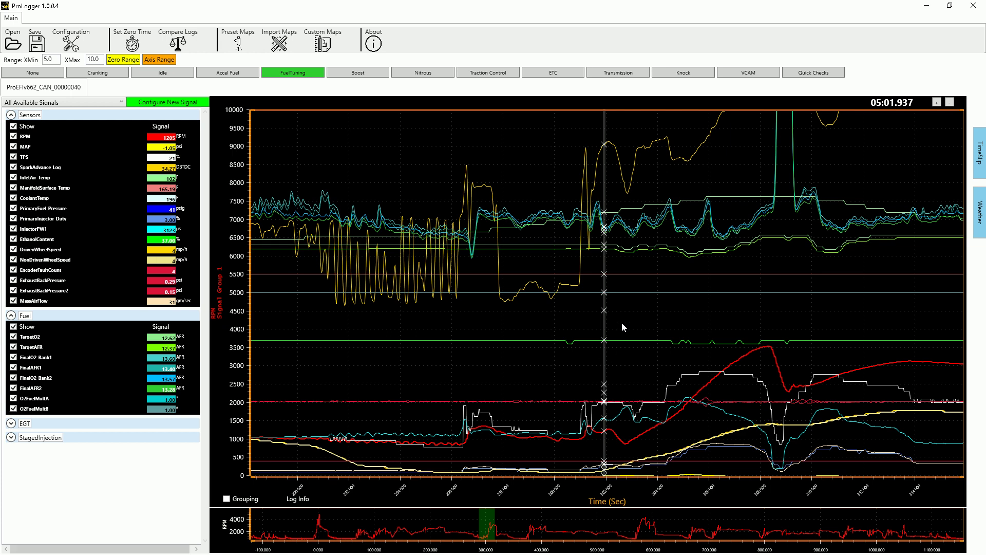
{"action": "left_click", "coordinate": [354, 141]}
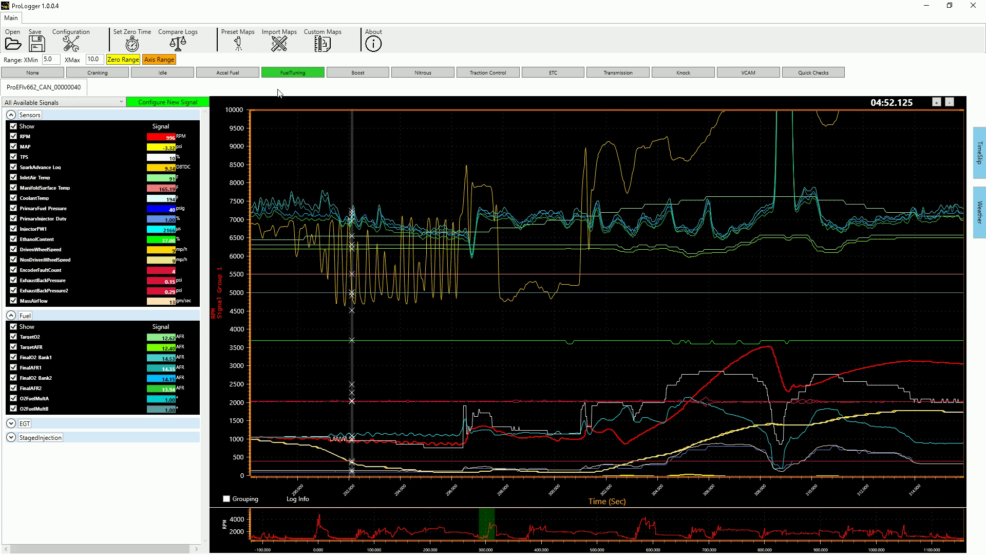
{"action": "left_click", "coordinate": [240, 42]}
- Confirm loading a calibration and open the ZR1 .xcal from C:\ECUFiles\Xcals
{"action": "left_click", "coordinate": [513, 321]}
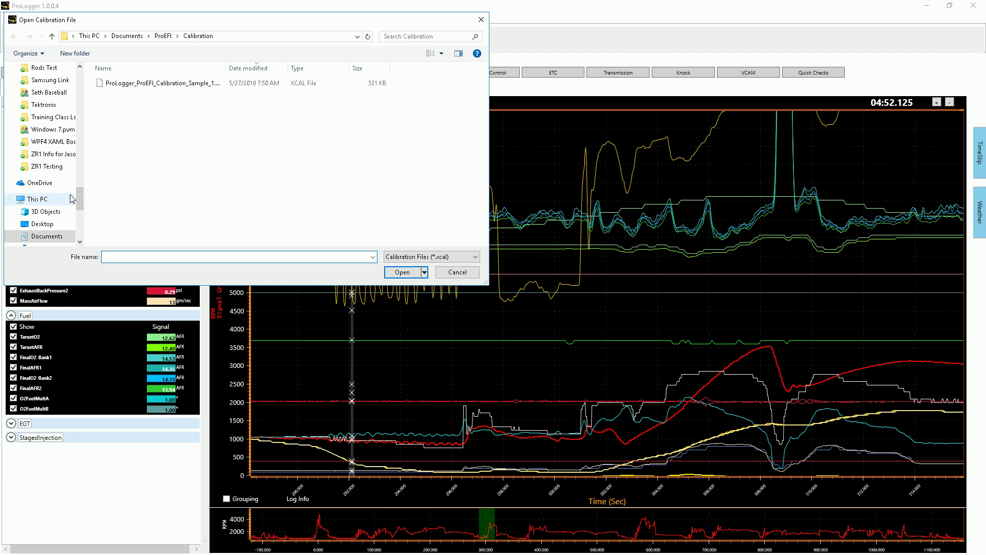
{"action": "scroll", "coordinate": [83, 200], "scroll_direction": "down", "scroll_amount": 1}
{"action": "scroll", "coordinate": [84, 200], "scroll_direction": "down", "scroll_amount": 3}
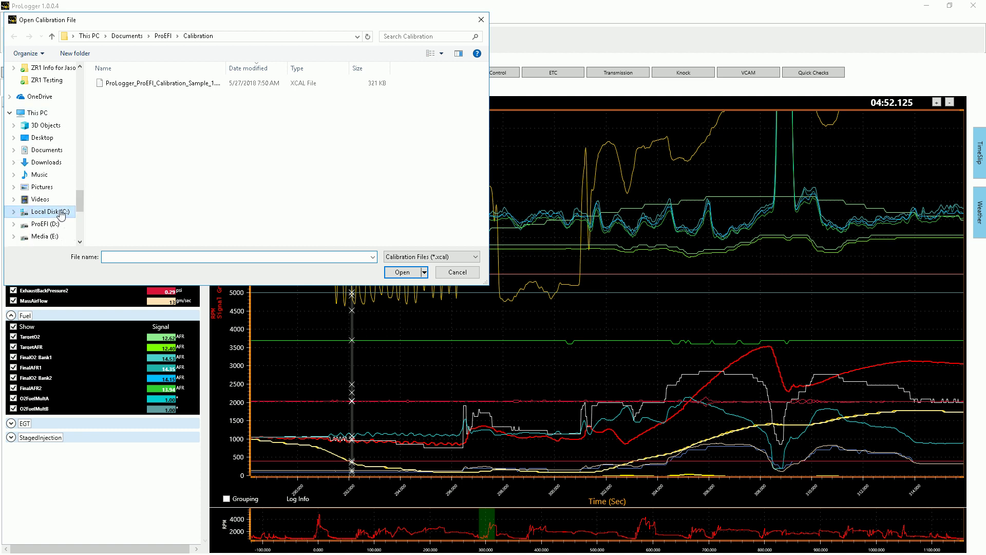
{"action": "left_click", "coordinate": [50, 211]}
{"action": "double_click", "coordinate": [117, 147]}
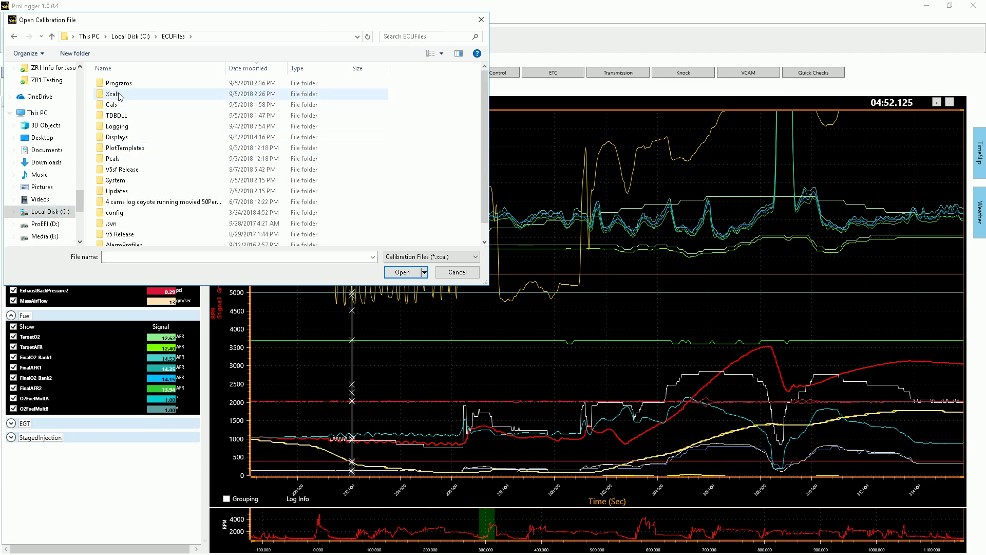
{"action": "double_click", "coordinate": [118, 95]}
{"action": "left_click", "coordinate": [118, 95]}
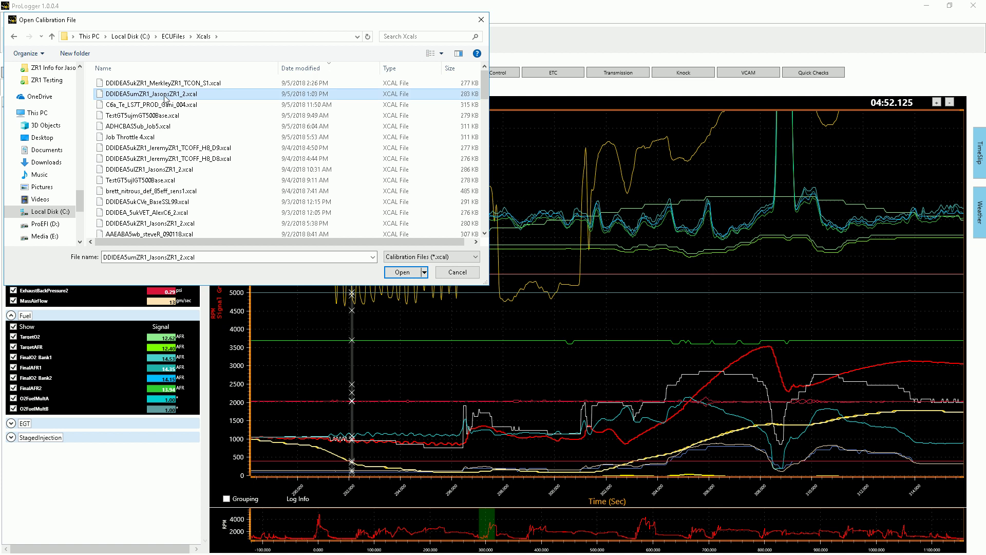
{"action": "left_click", "coordinate": [401, 273]}
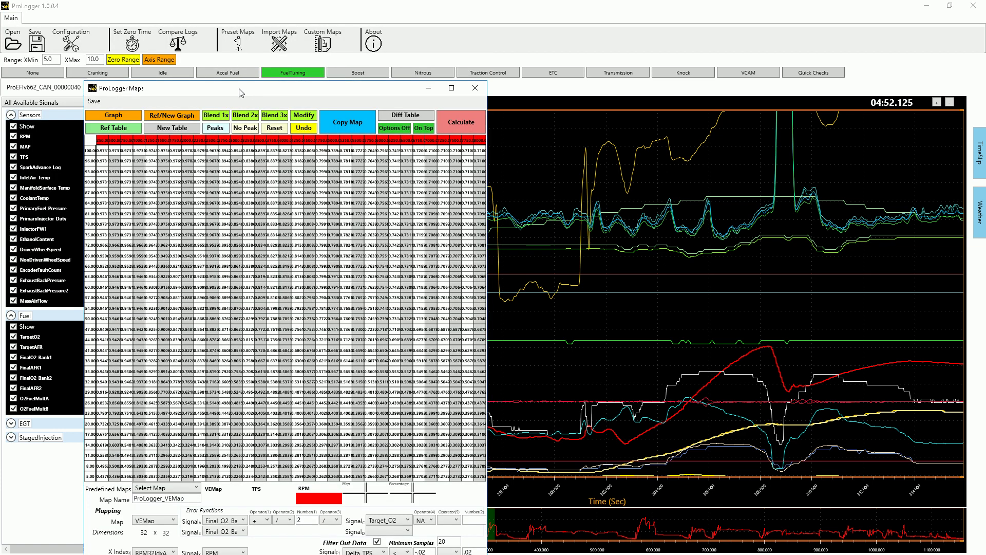
- Move the Maps window right, select ProLogger_VEMap, and inspect the 5000 RPM, 8 TPS cell
{"action": "left_click_drag", "start_coordinate": [240, 88], "coordinate": [736, 17]}
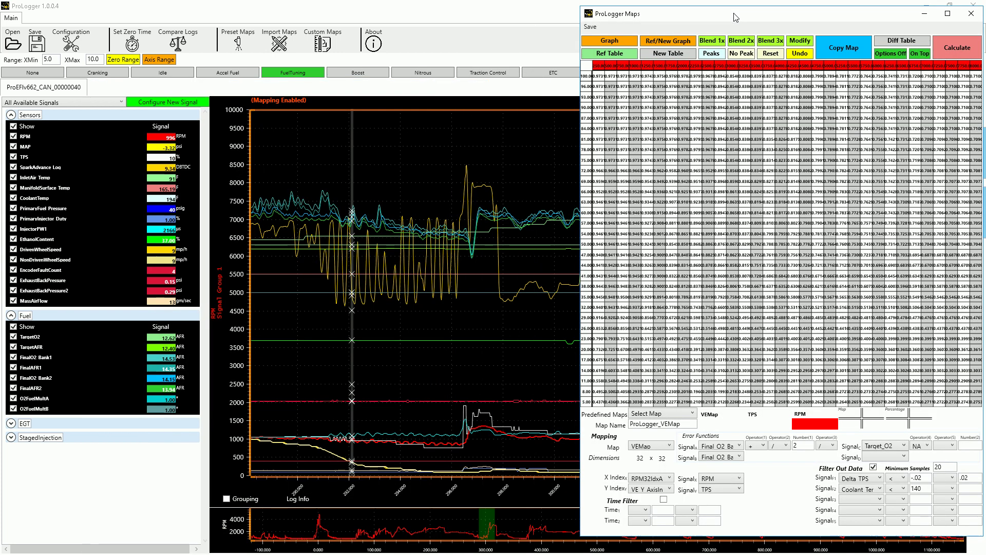
{"action": "left_click", "coordinate": [693, 414]}
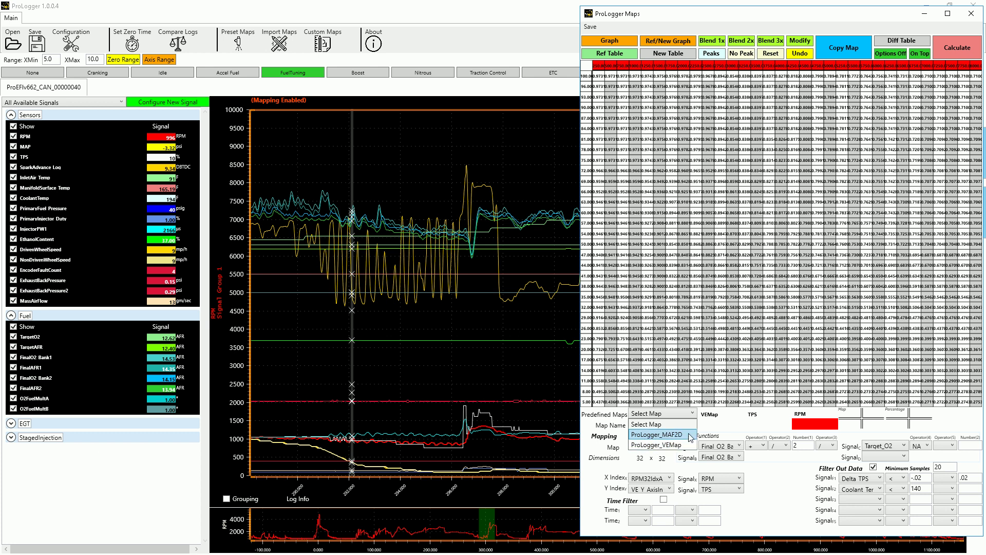
{"action": "left_click", "coordinate": [673, 444]}
{"action": "left_click", "coordinate": [831, 392]}
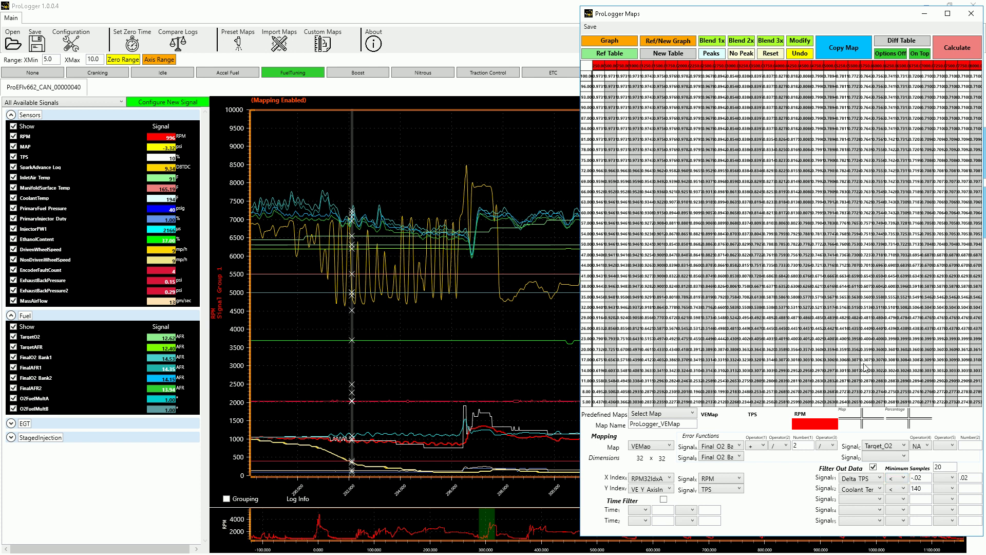
- Calculate the new VE map from the filtered log and rotate the 3-D map side-on
{"action": "left_click", "coordinate": [964, 47]}
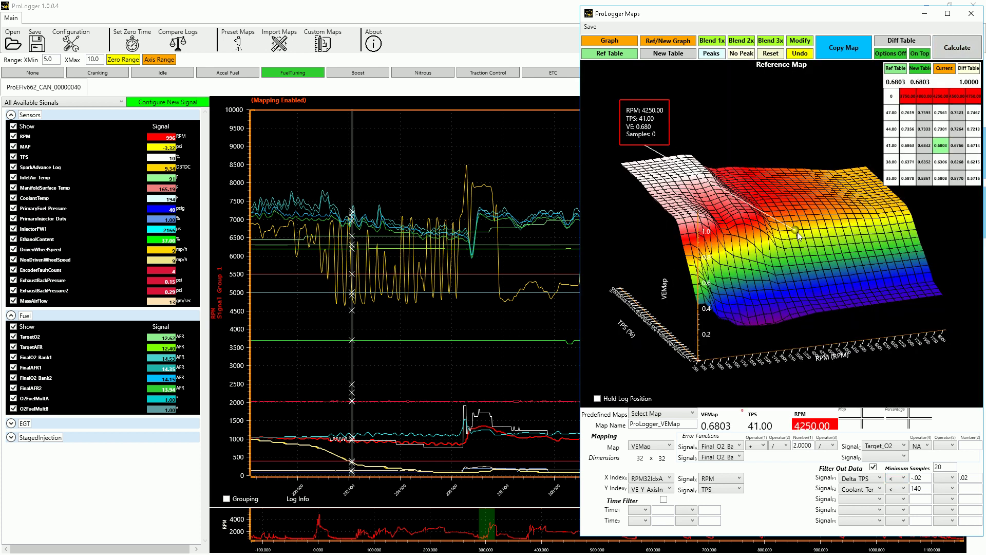
{"action": "left_click_drag", "start_coordinate": [833, 322], "coordinate": [815, 322]}
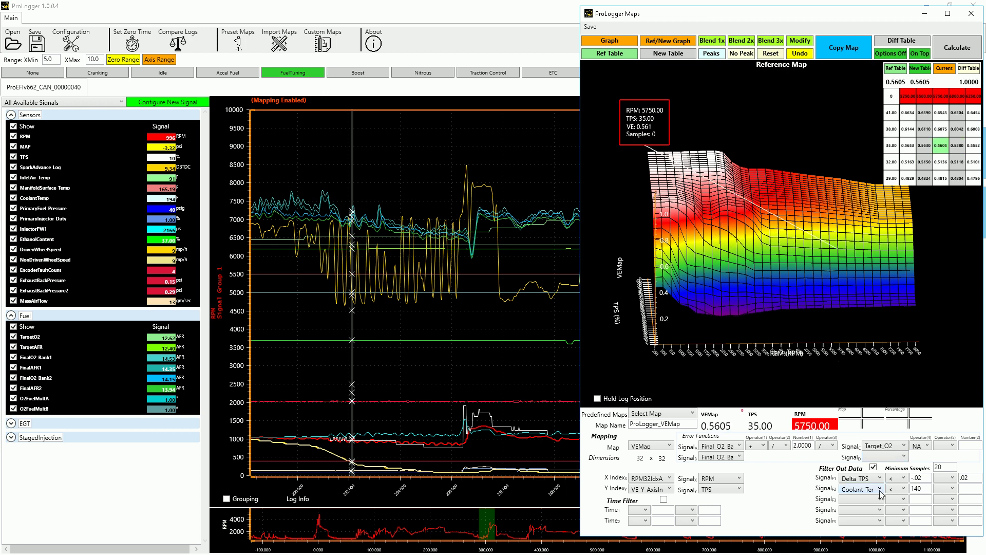
{"action": "left_click", "coordinate": [676, 45]}
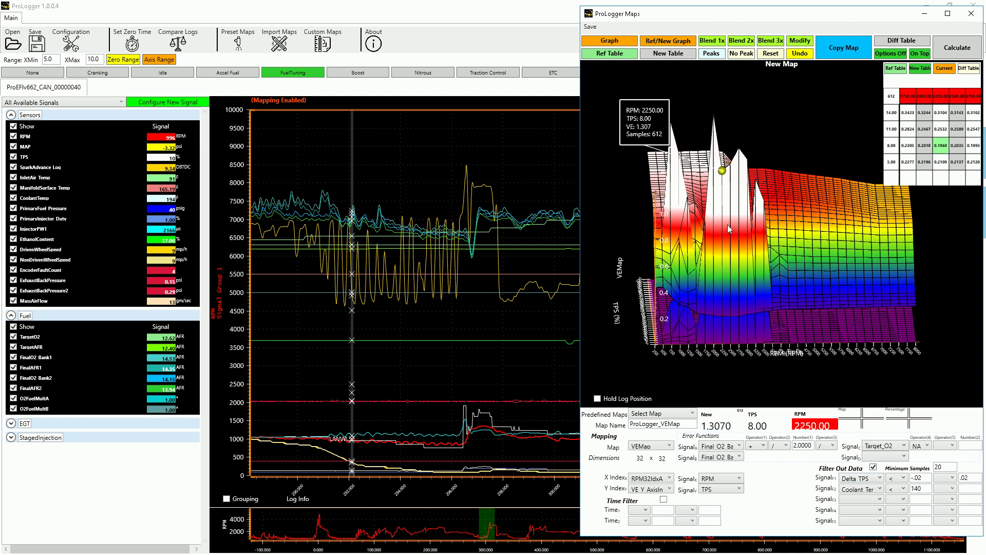
- Make the Delta TPS filter a greater-than test and inspect new map points at 2500, 2250, 4250 and 3250 RPM
{"action": "left_click", "coordinate": [953, 480]}
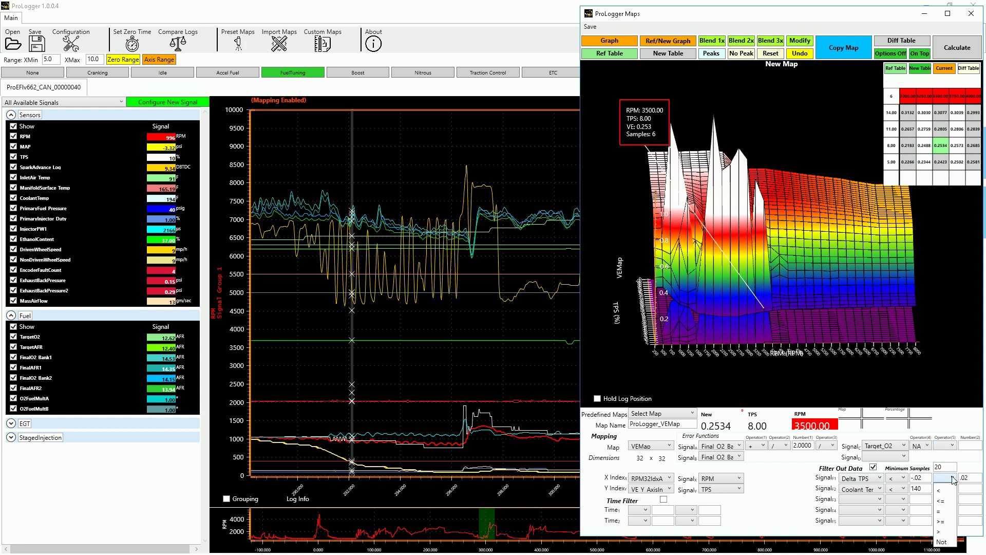
{"action": "left_click", "coordinate": [950, 511]}
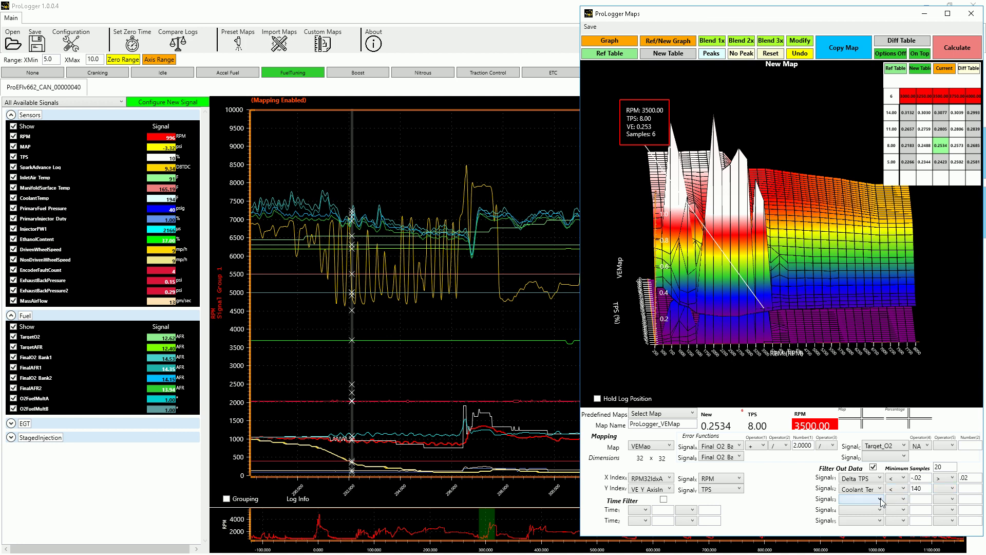
{"action": "left_click", "coordinate": [730, 164]}
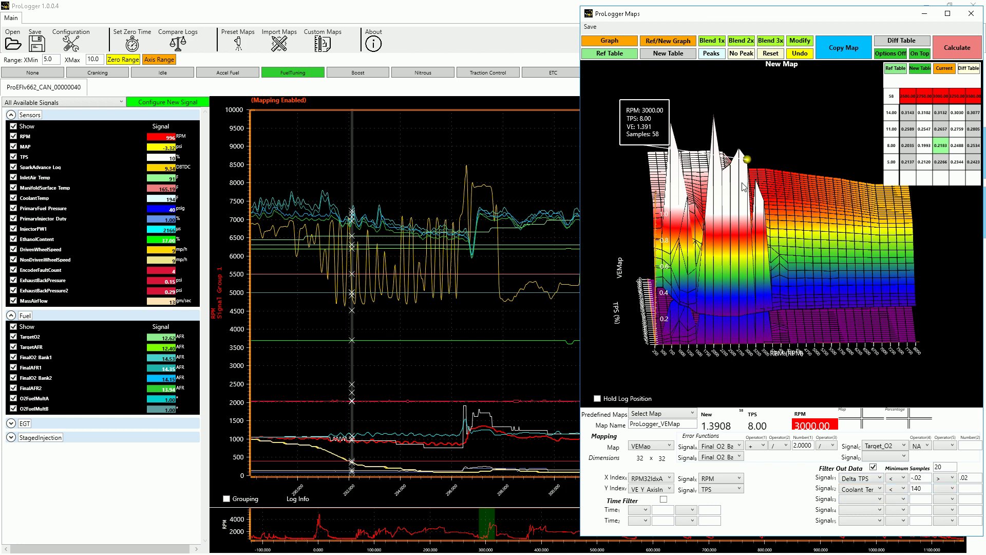
{"action": "left_click", "coordinate": [723, 202]}
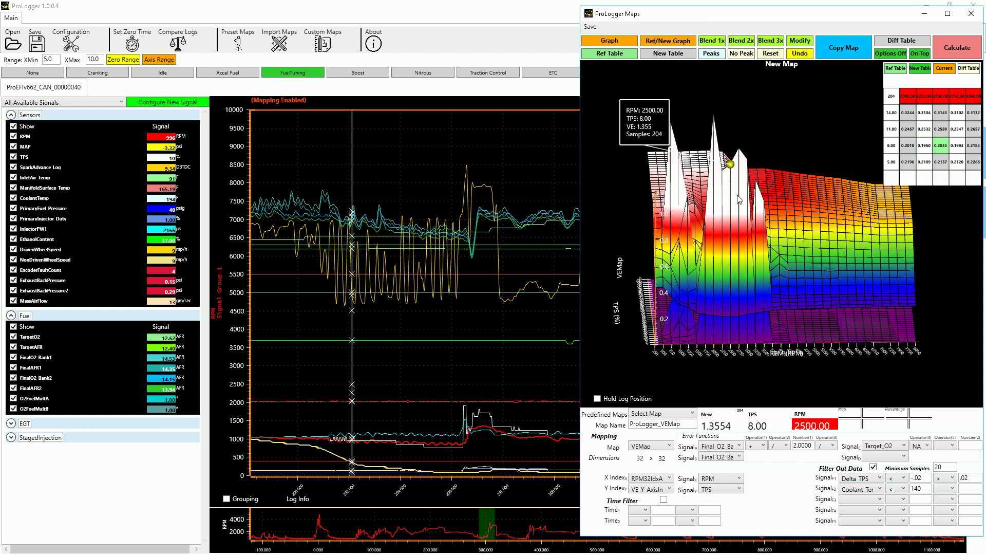
{"action": "left_click", "coordinate": [730, 219]}
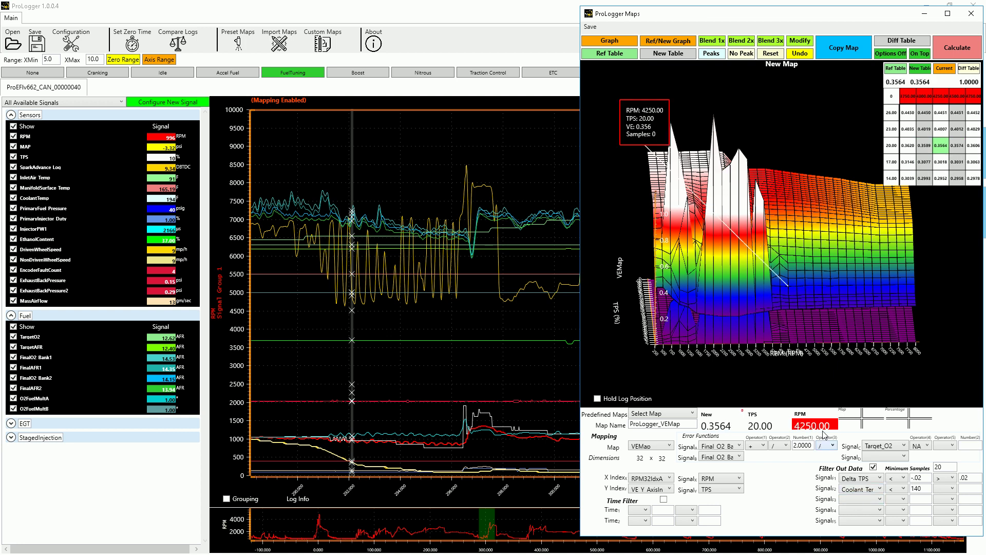
{"action": "left_click", "coordinate": [754, 306]}
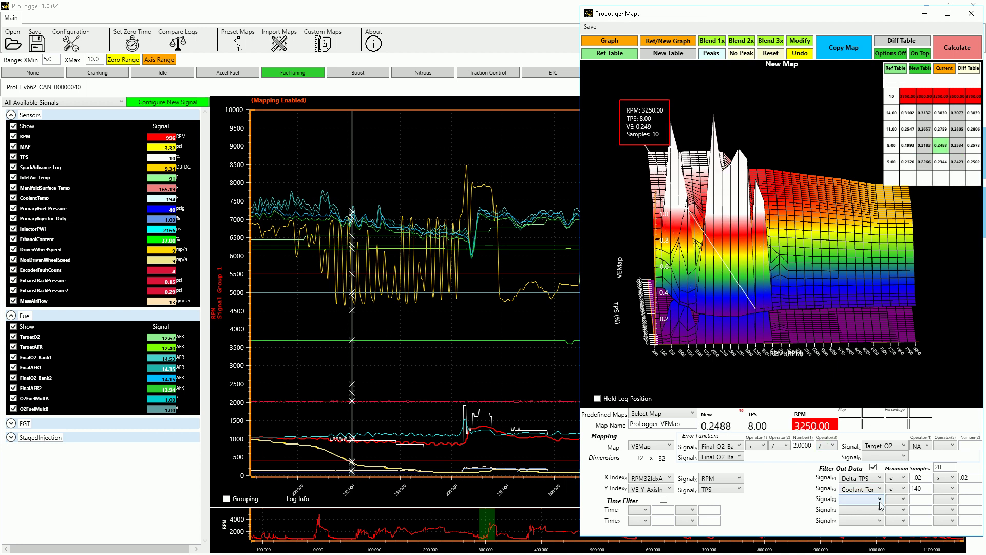
- Add a third filter on MAP using a less-than comparison
{"action": "left_click", "coordinate": [879, 499]}
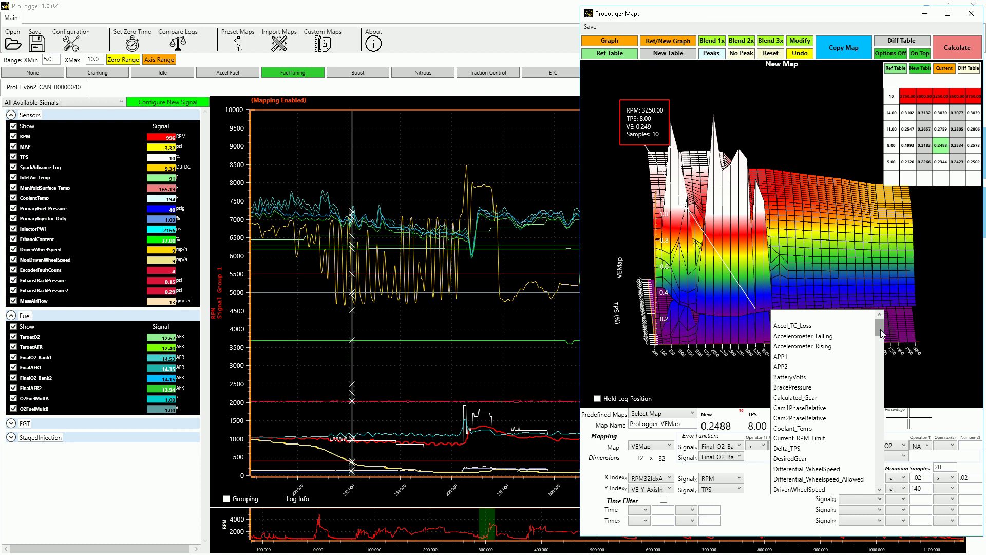
{"action": "left_click_drag", "start_coordinate": [880, 331], "coordinate": [879, 425]}
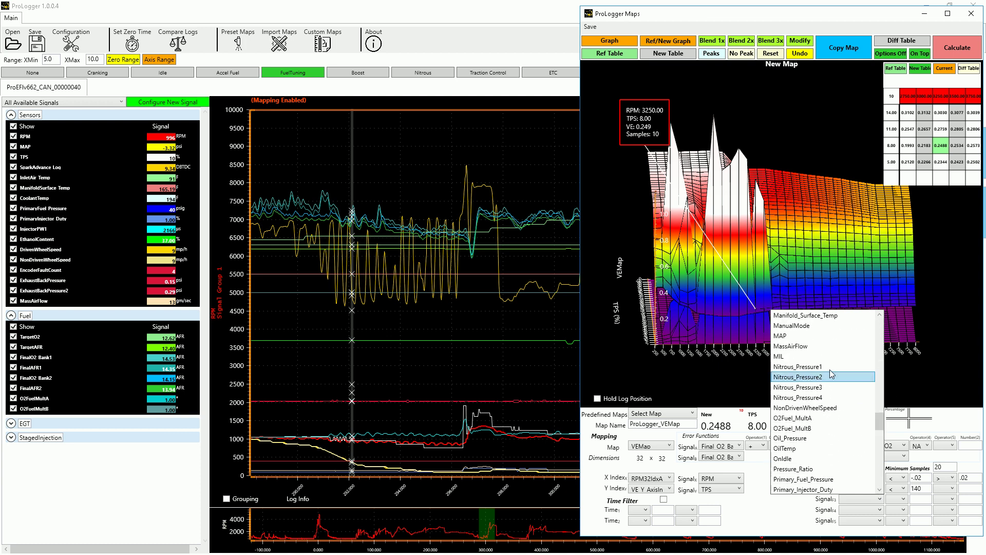
{"action": "left_click", "coordinate": [787, 336]}
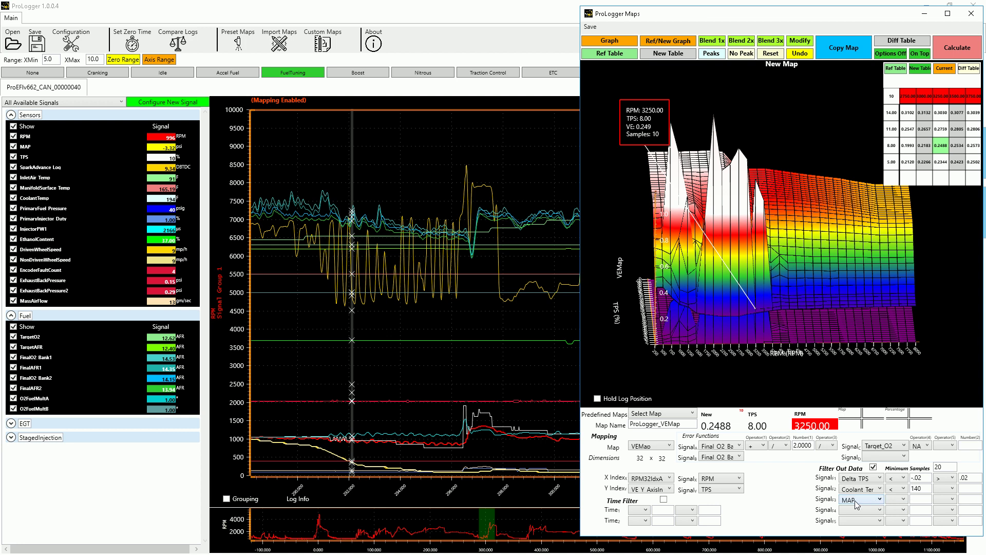
{"action": "left_click", "coordinate": [900, 502]}
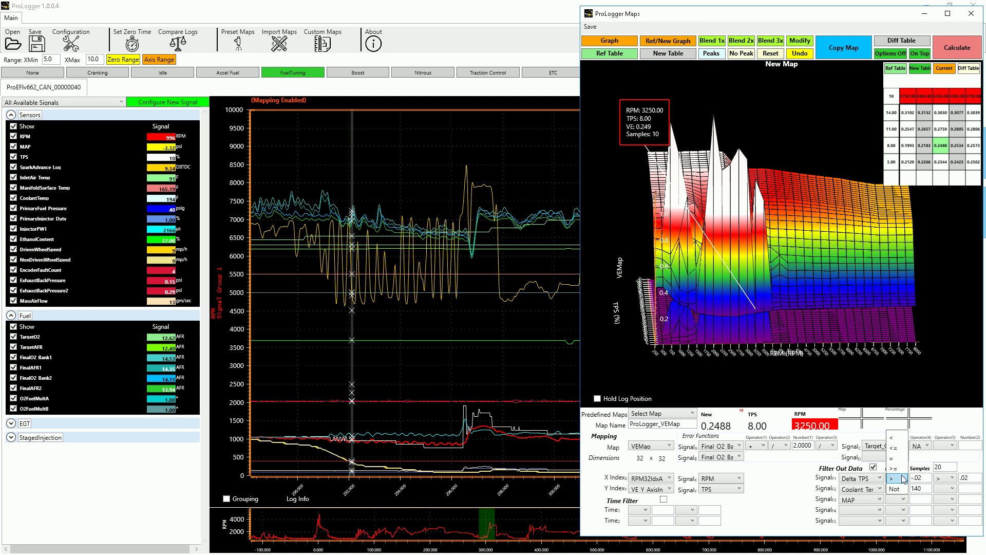
{"action": "left_click", "coordinate": [894, 441]}
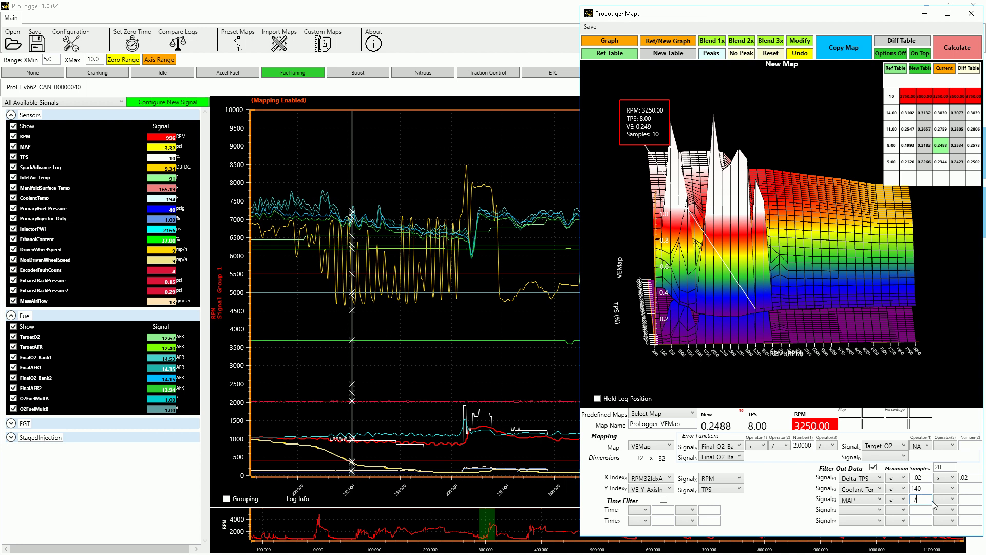
- Add a fourth filter on TimeSinceRun using a less-than comparison
{"action": "left_click", "coordinate": [880, 510]}
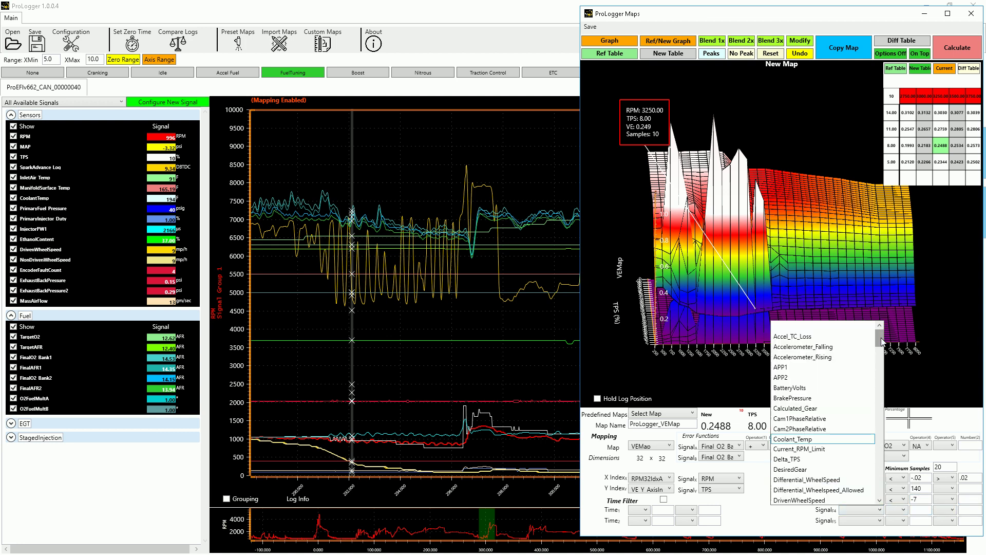
{"action": "left_click_drag", "start_coordinate": [882, 341], "coordinate": [878, 472]}
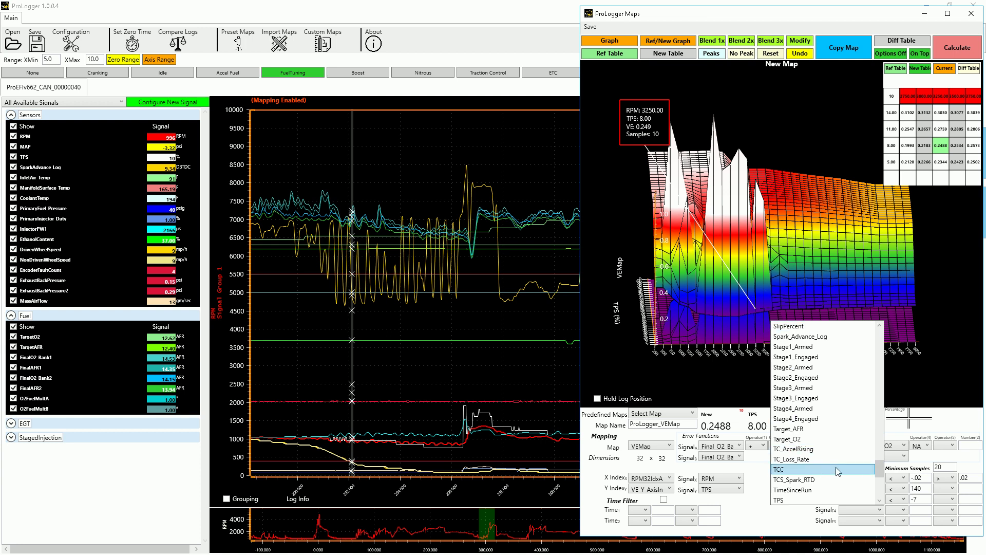
{"action": "scroll", "coordinate": [879, 472], "scroll_direction": "up", "scroll_amount": 1}
{"action": "left_click", "coordinate": [800, 454]}
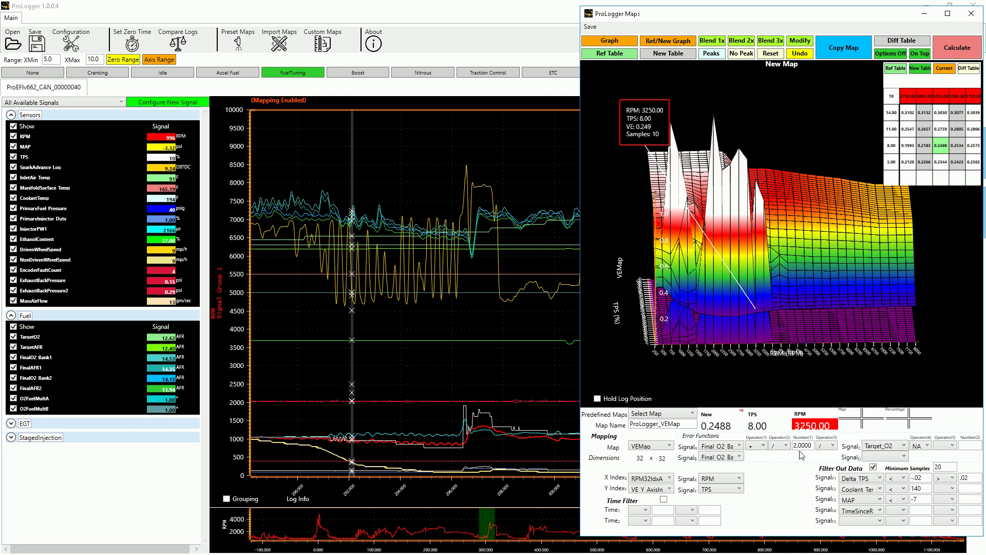
{"action": "left_click", "coordinate": [904, 514]}
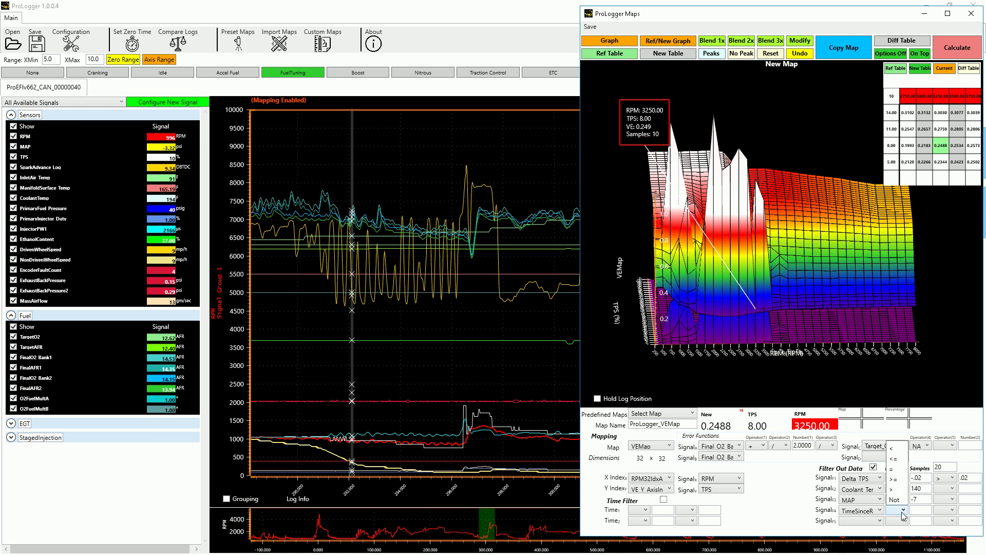
{"action": "left_click", "coordinate": [894, 446]}
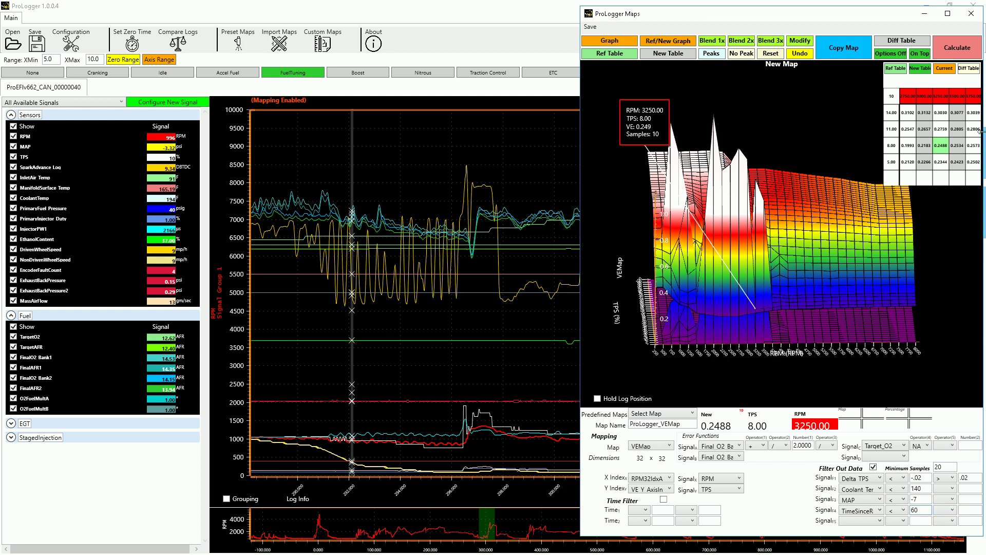
- Recalculate the VE map with all four filters applied and rotate the 3-D new map to inspect it
{"action": "left_click", "coordinate": [965, 53]}
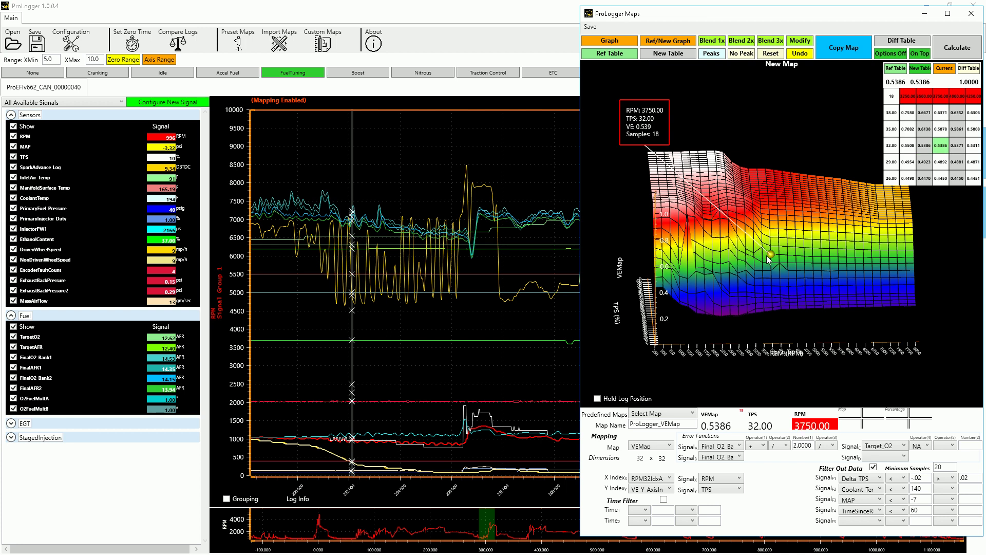
{"action": "mouse_move", "coordinate": [835, 327]}
{"action": "left_mouse_down"}
{"action": "mouse_move", "coordinate": [828, 329]}
{"action": "mouse_move", "coordinate": [837, 325]}
{"action": "left_mouse_up"}
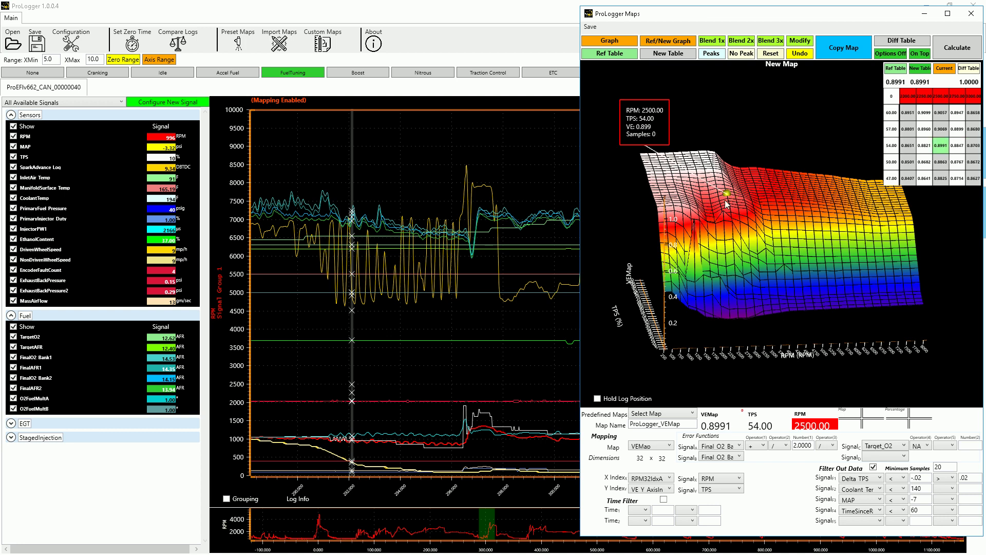
- Flip between reference and new map graphs, then view the difference table and the new map table
{"action": "left_click", "coordinate": [673, 45]}
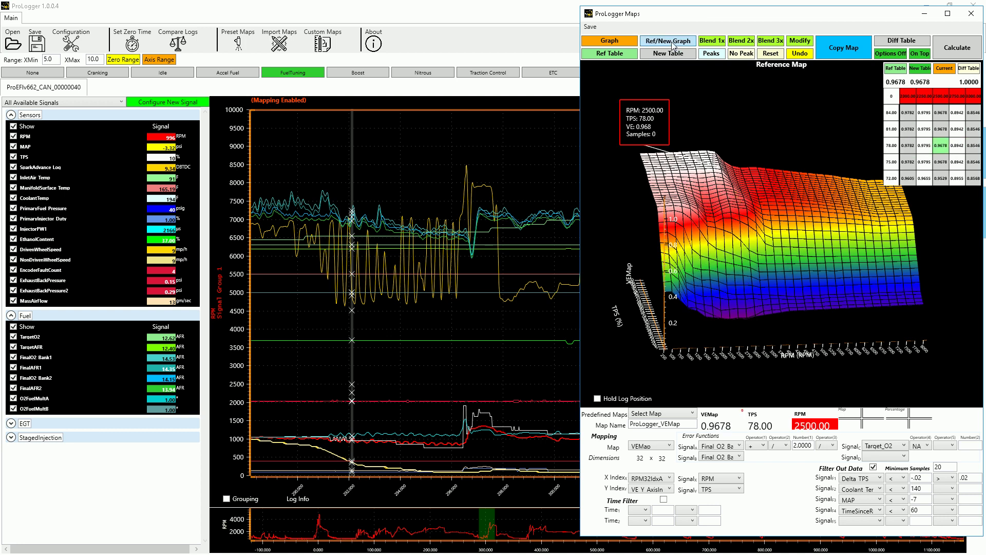
{"action": "left_click", "coordinate": [672, 45]}
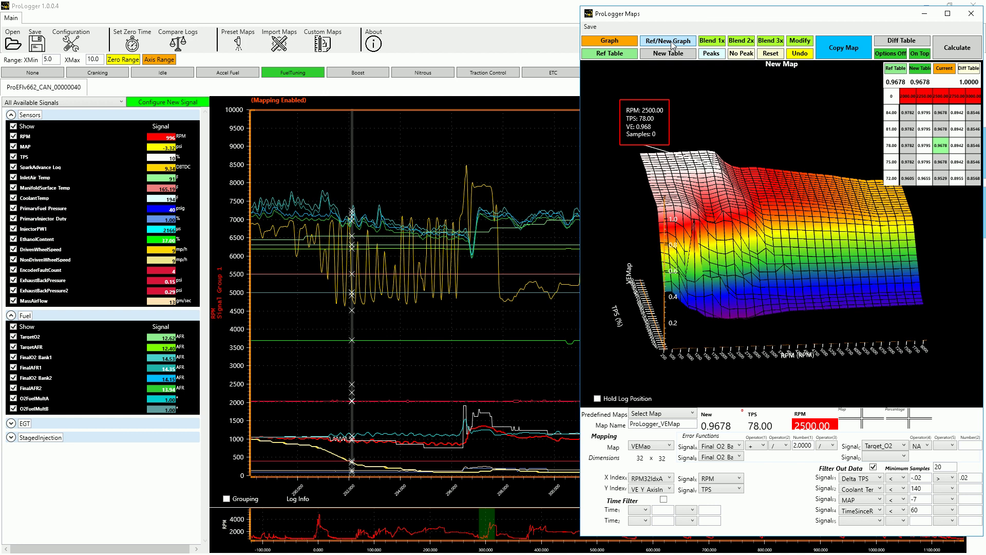
{"action": "left_click", "coordinate": [672, 44]}
{"action": "left_click", "coordinate": [672, 45]}
{"action": "left_click", "coordinate": [672, 44]}
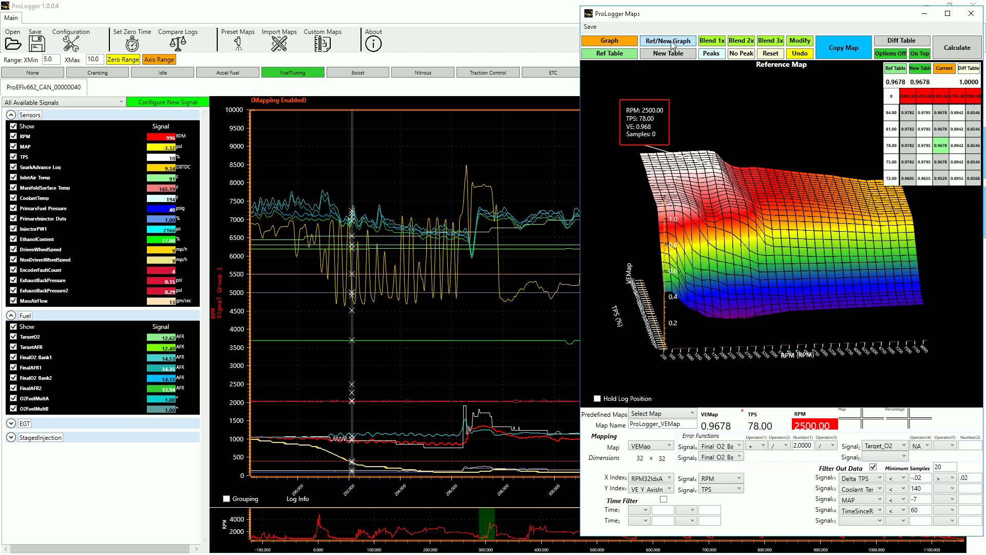
{"action": "left_click", "coordinate": [902, 41]}
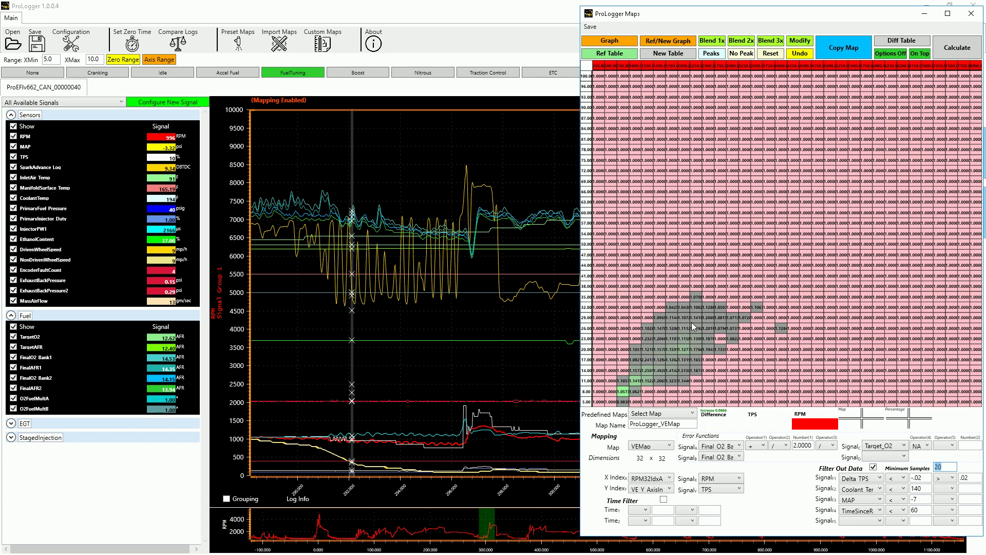
{"action": "left_click", "coordinate": [670, 56]}
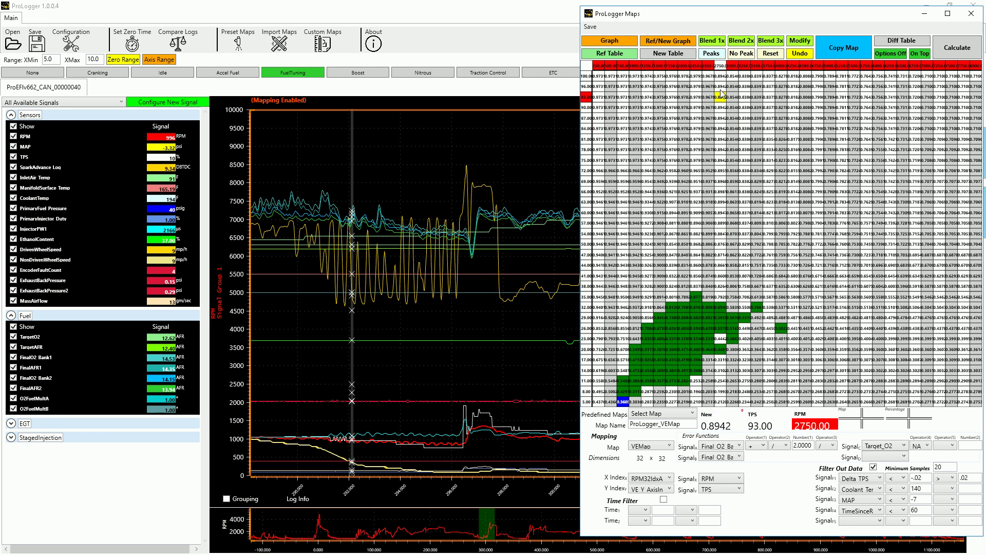
- Return to the new map's 3-D graph, copy the new map to the clipboard, and switch to ProEFI
{"action": "left_click", "coordinate": [681, 43]}
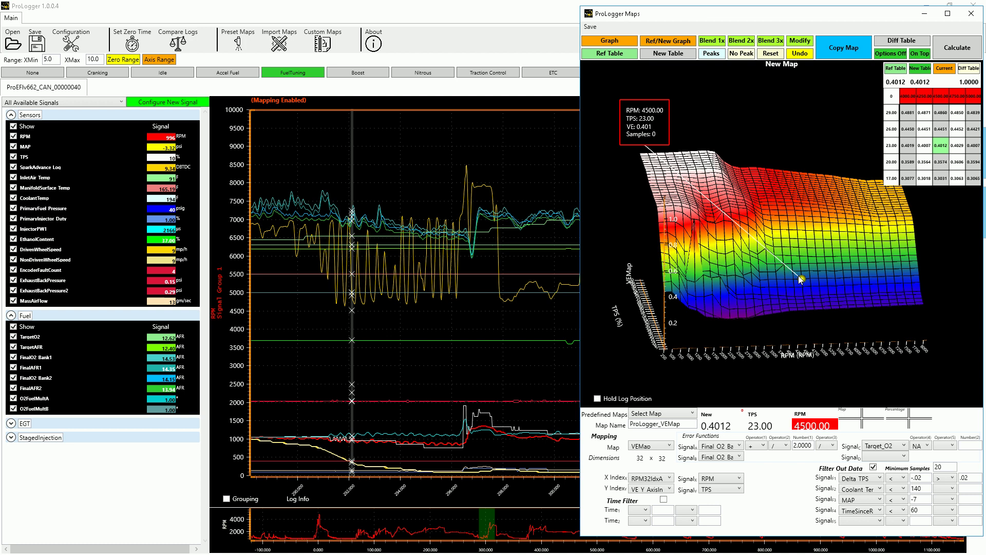
{"action": "left_click", "coordinate": [847, 49]}
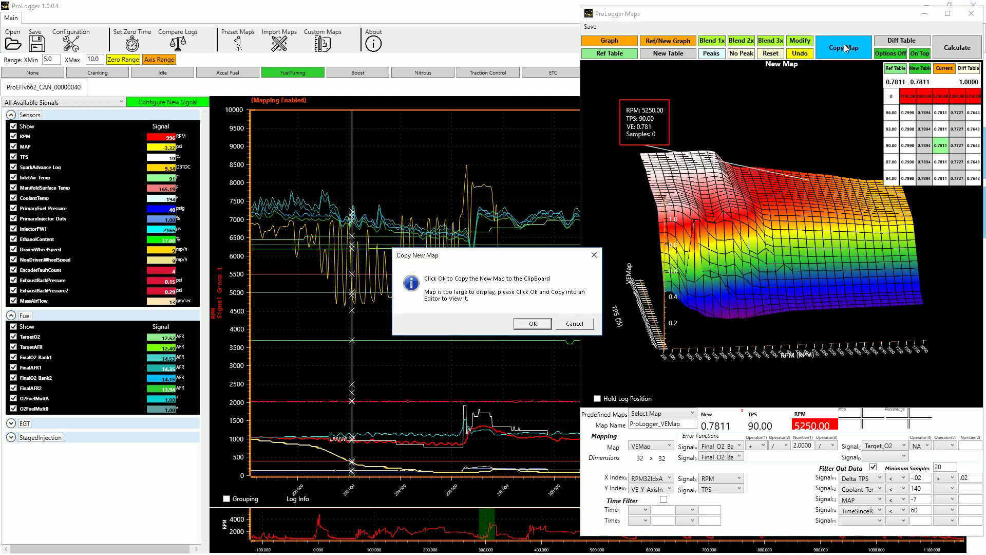
{"action": "left_click", "coordinate": [532, 324]}
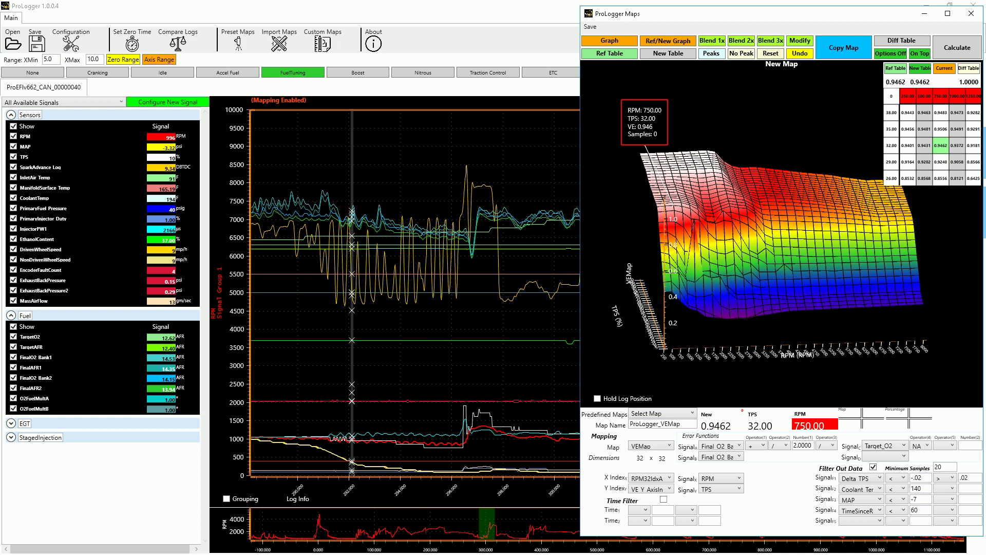
{"action": "key", "text": "alt+Tab"}
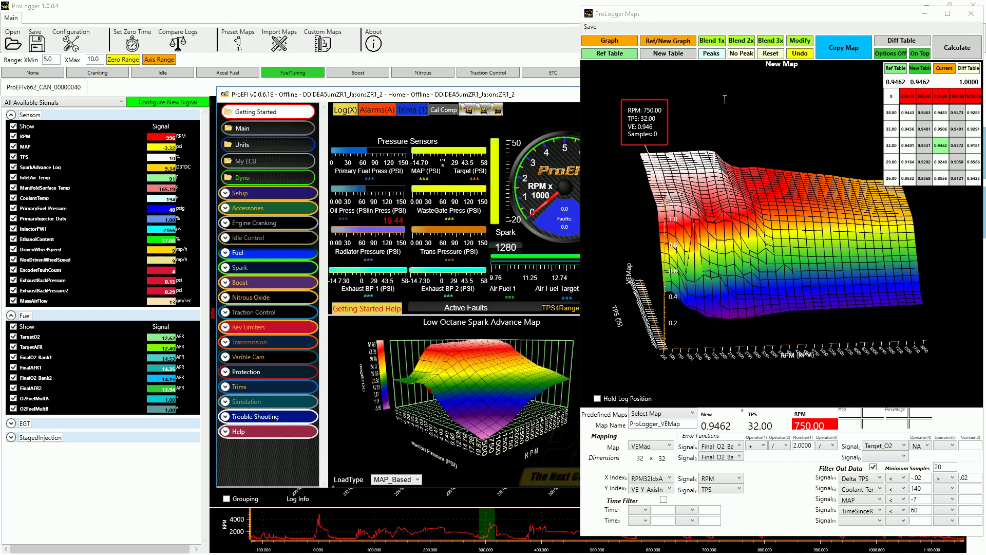
- Bring ProEFI forward and open its fuel section's 3D V.E. map page
{"action": "left_click", "coordinate": [919, 53]}
{"action": "left_click", "coordinate": [546, 97]}
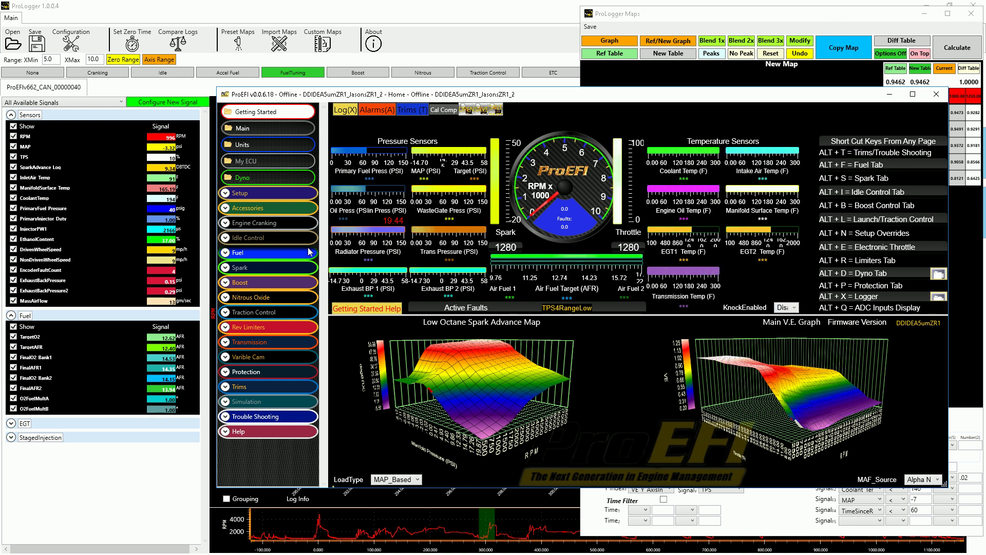
{"action": "left_click", "coordinate": [237, 253]}
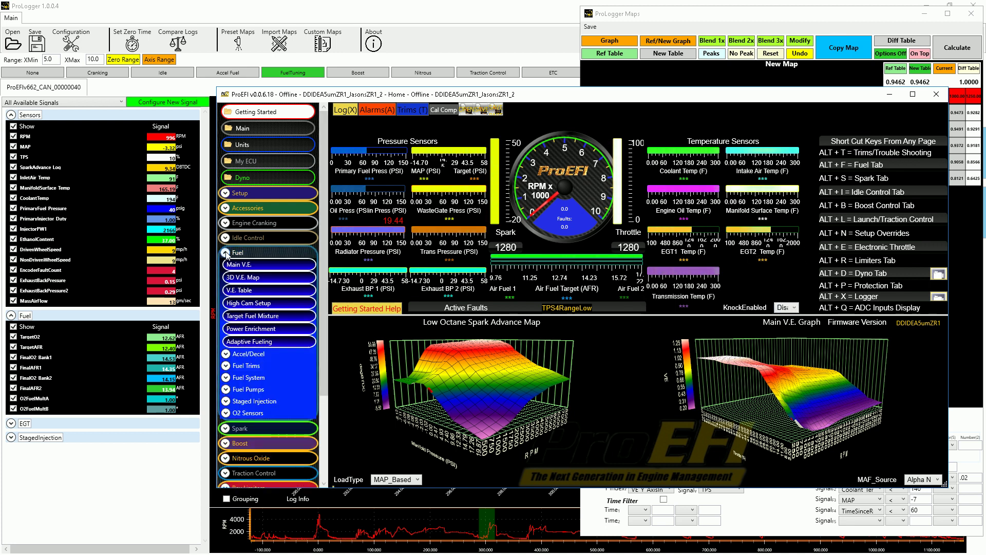
{"action": "left_click", "coordinate": [241, 278]}
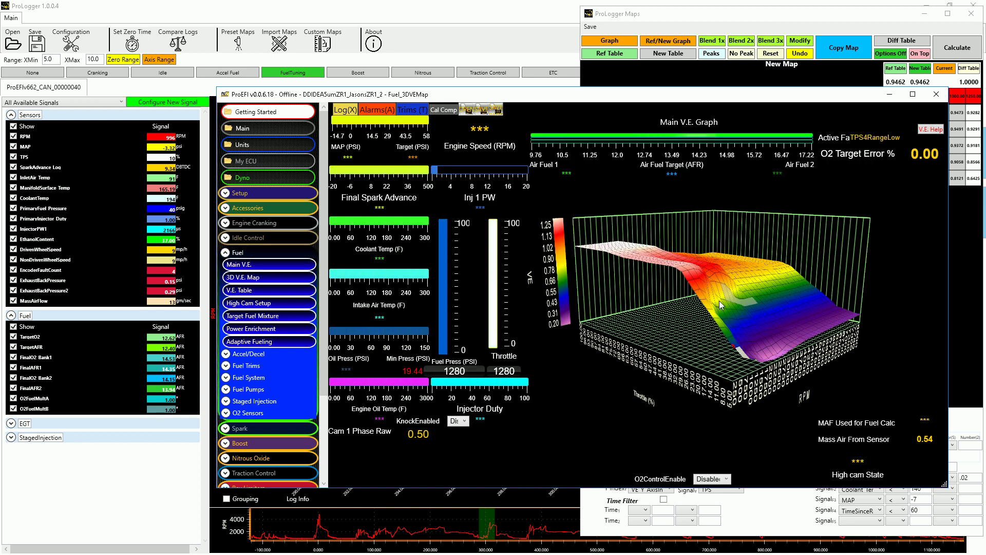
- Rotate the 3D V.E. surface and move the ProEFI window to the left
{"action": "left_click_drag", "start_coordinate": [721, 305], "coordinate": [696, 308]}
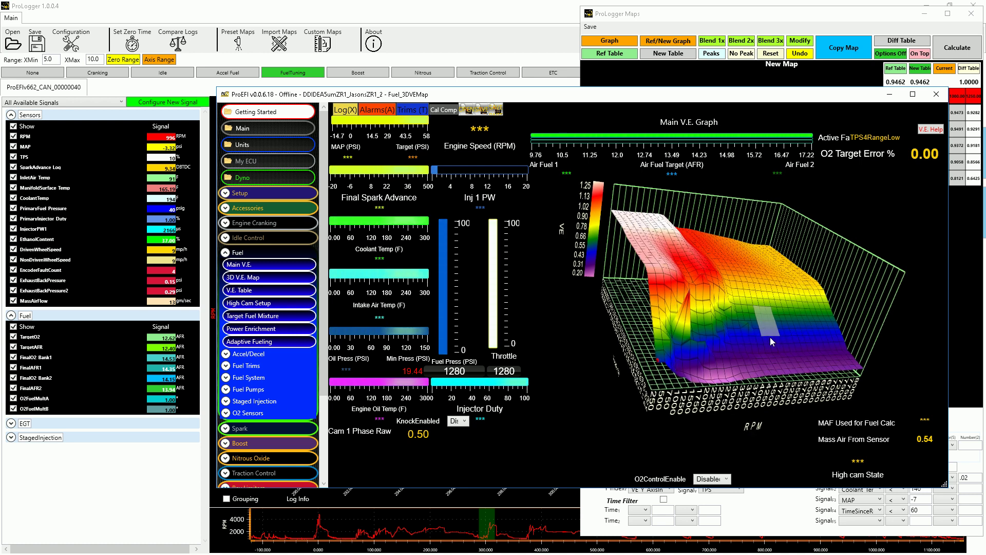
{"action": "left_click_drag", "start_coordinate": [753, 335], "coordinate": [691, 307]}
{"action": "left_click_drag", "start_coordinate": [795, 99], "coordinate": [571, 83]}
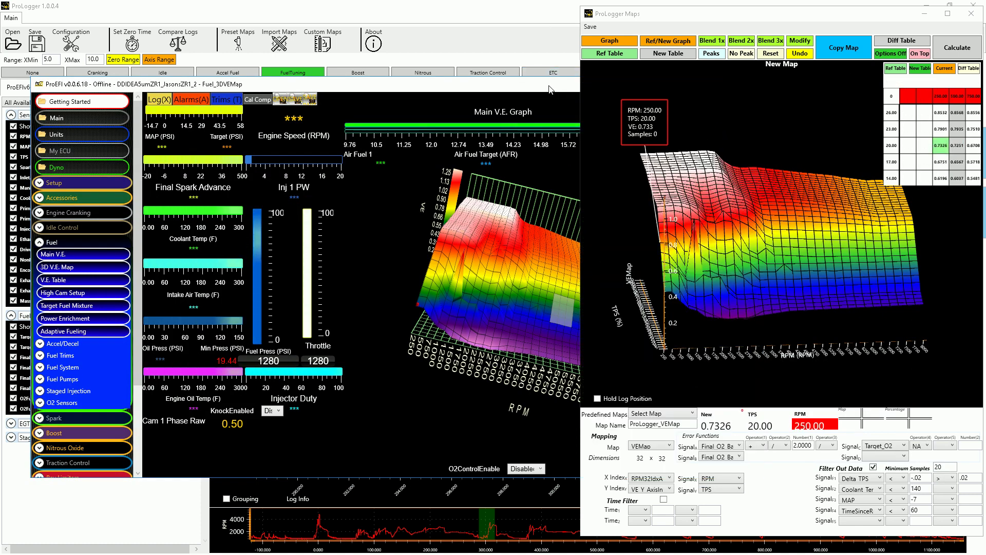
- Move the ProEFI window back and maximize it to fill the screen
{"action": "left_click_drag", "start_coordinate": [549, 88], "coordinate": [672, 95]}
{"action": "left_click", "coordinate": [646, 46]}
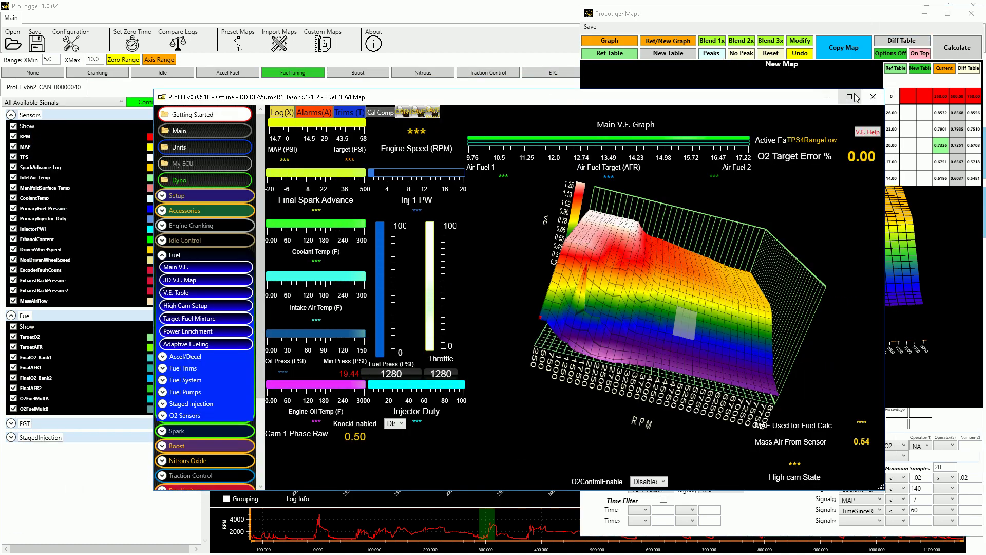
{"action": "left_click", "coordinate": [856, 98]}
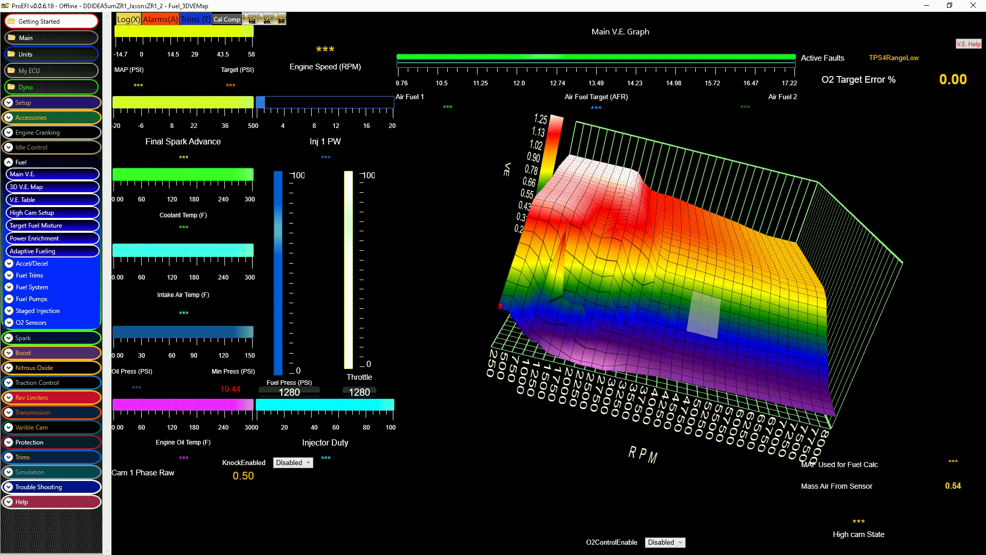
- Bring ProLogger Maps up from the taskbar and place it over the screen's left side
{"action": "key", "text": "super"}
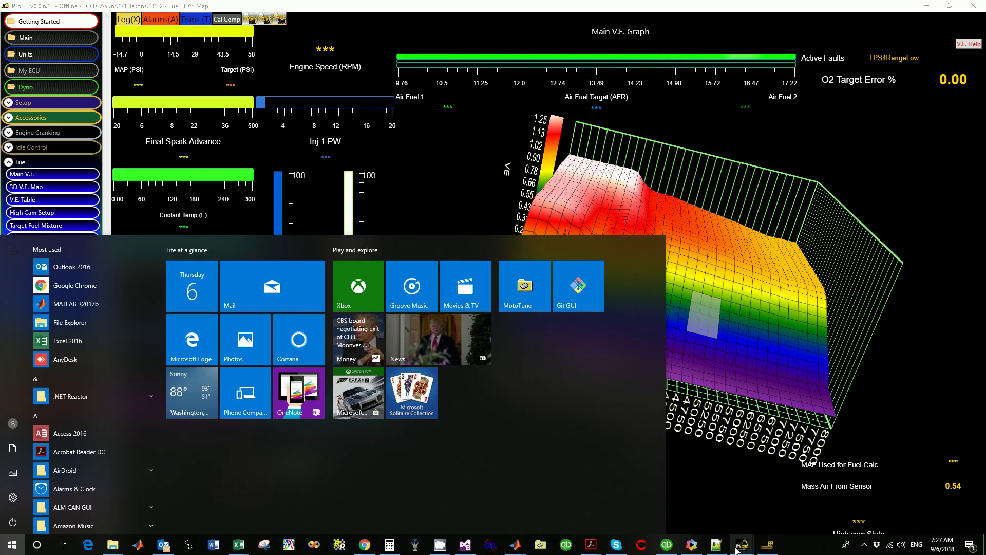
{"action": "mouse_move", "coordinate": [770, 534]}
{"action": "left_click", "coordinate": [798, 501]}
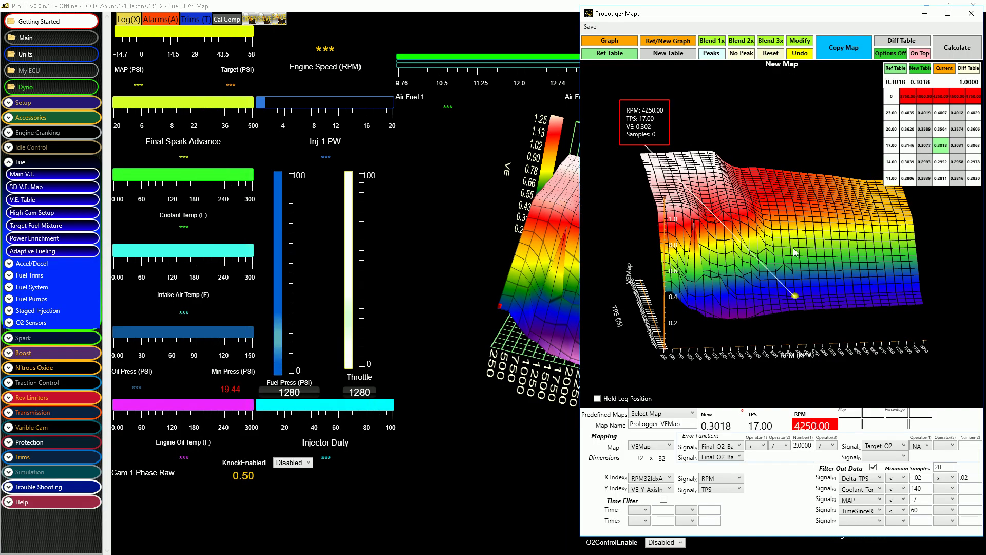
{"action": "left_click_drag", "start_coordinate": [847, 18], "coordinate": [278, 17]}
{"action": "left_click", "coordinate": [728, 343]}
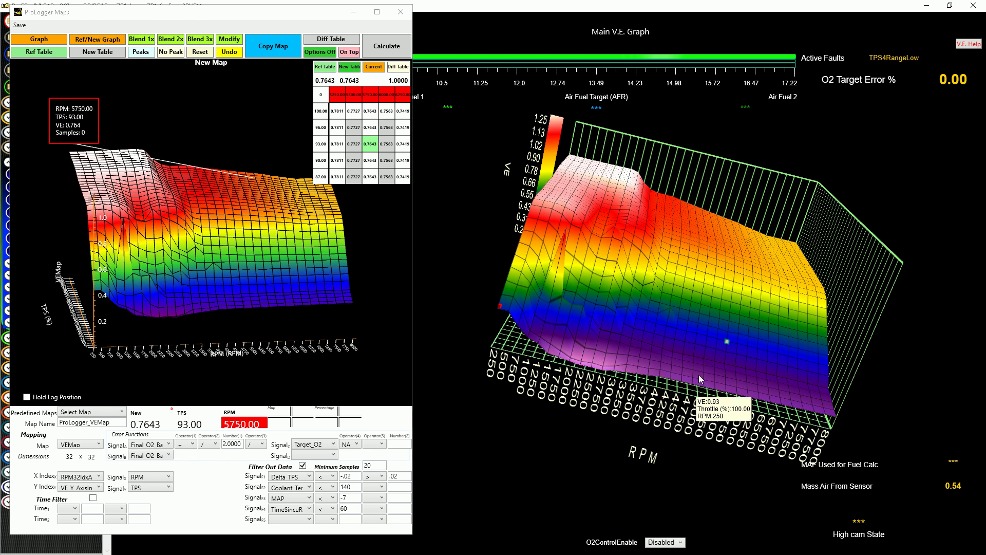
{"action": "left_click_drag", "start_coordinate": [699, 371], "coordinate": [686, 313]}
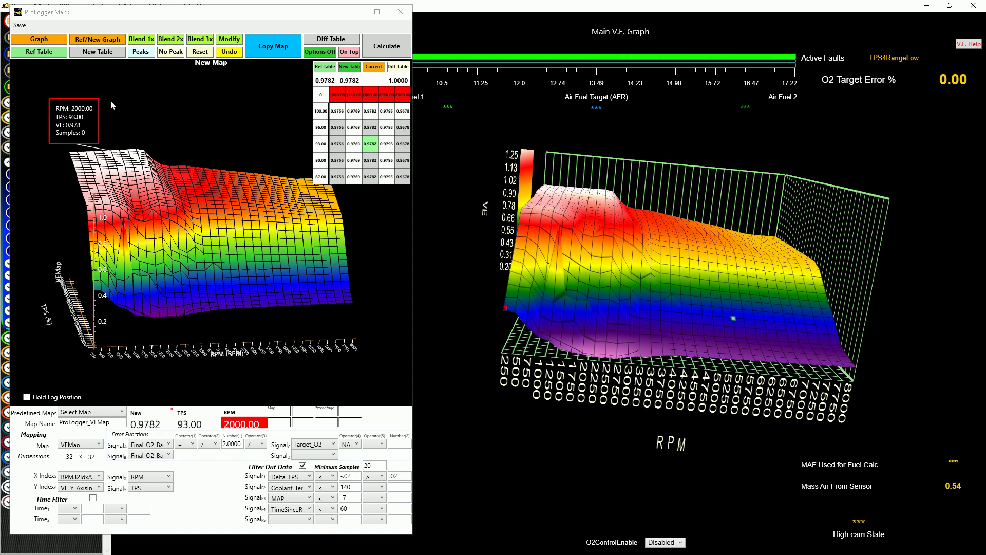
{"action": "left_click", "coordinate": [88, 39]}
{"action": "left_click", "coordinate": [88, 39]}
{"action": "left_click", "coordinate": [88, 39]}
{"action": "left_click", "coordinate": [88, 39]}
{"action": "left_click", "coordinate": [88, 39]}
{"action": "left_click", "coordinate": [88, 39]}
{"action": "left_click", "coordinate": [87, 39]}
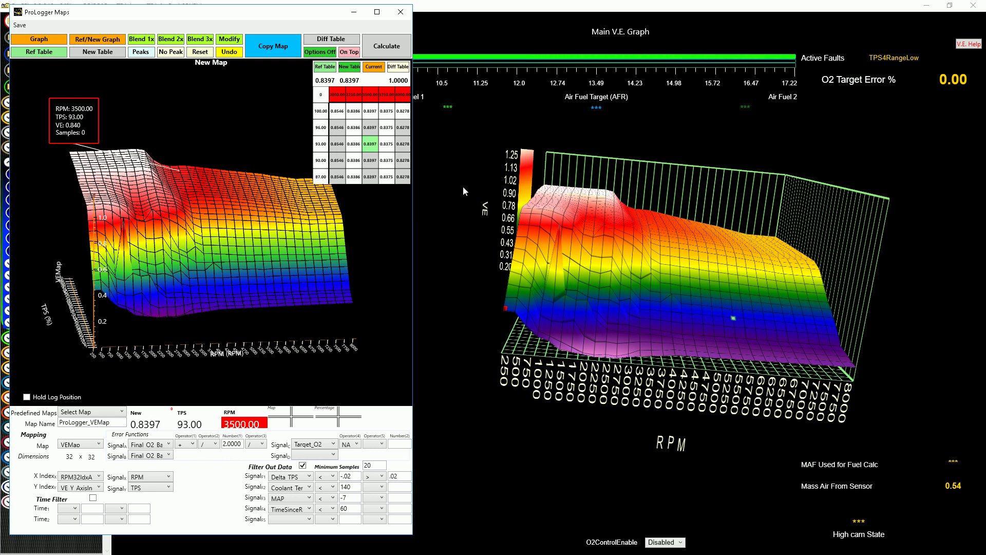
{"action": "left_click", "coordinate": [623, 255]}
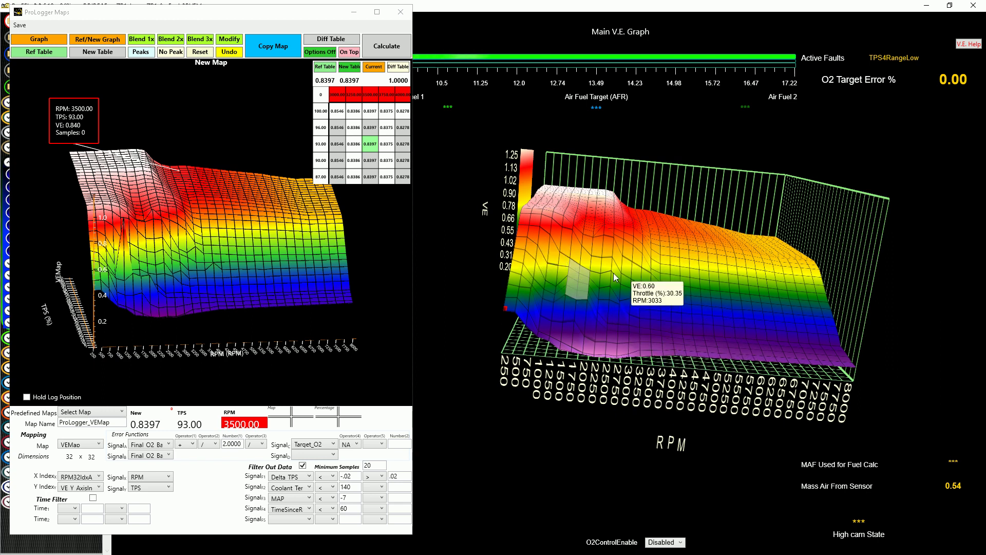
{"action": "left_click", "coordinate": [311, 302]}
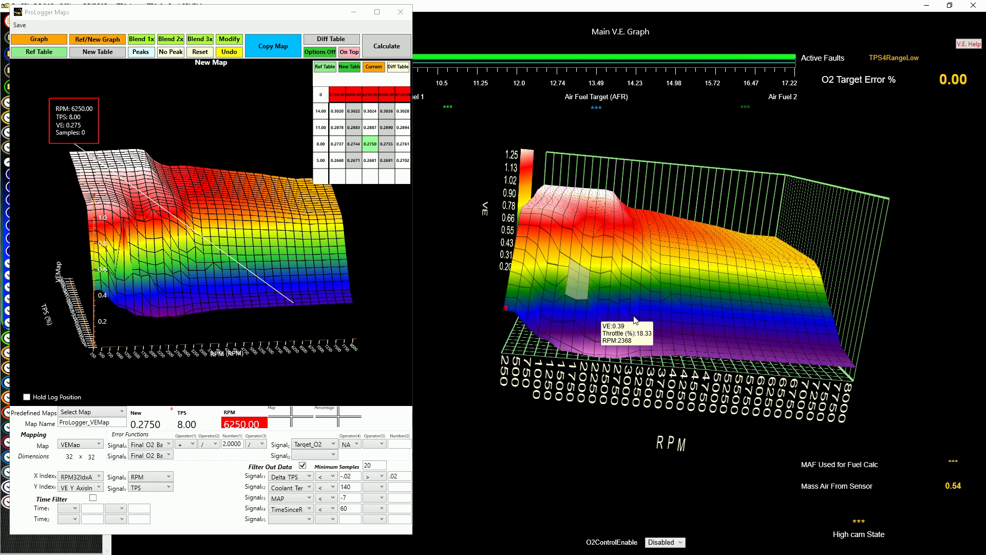
- Check the 4750 RPM, 87 TPS point, then apply Blend 3x twice to the new map
{"action": "left_click", "coordinate": [234, 207]}
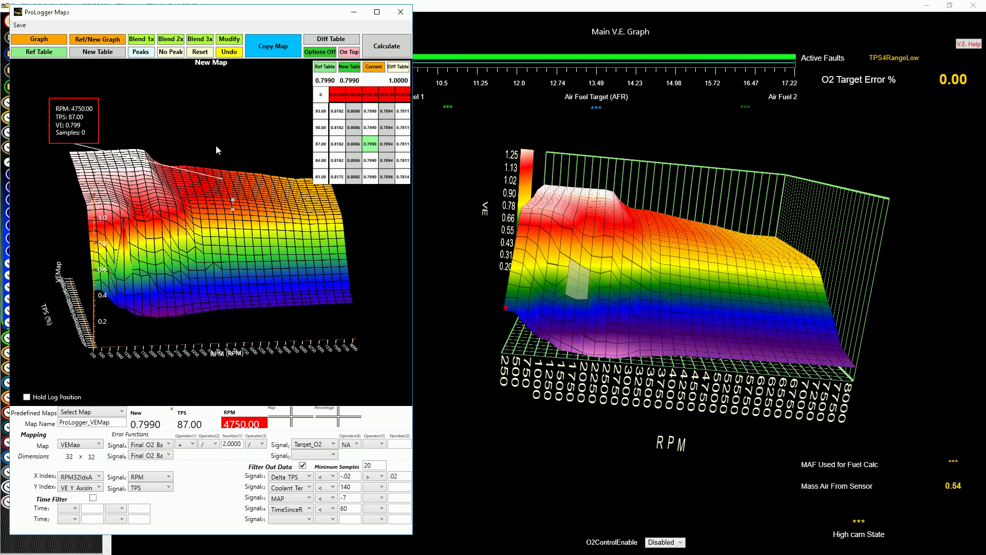
{"action": "left_click", "coordinate": [204, 41]}
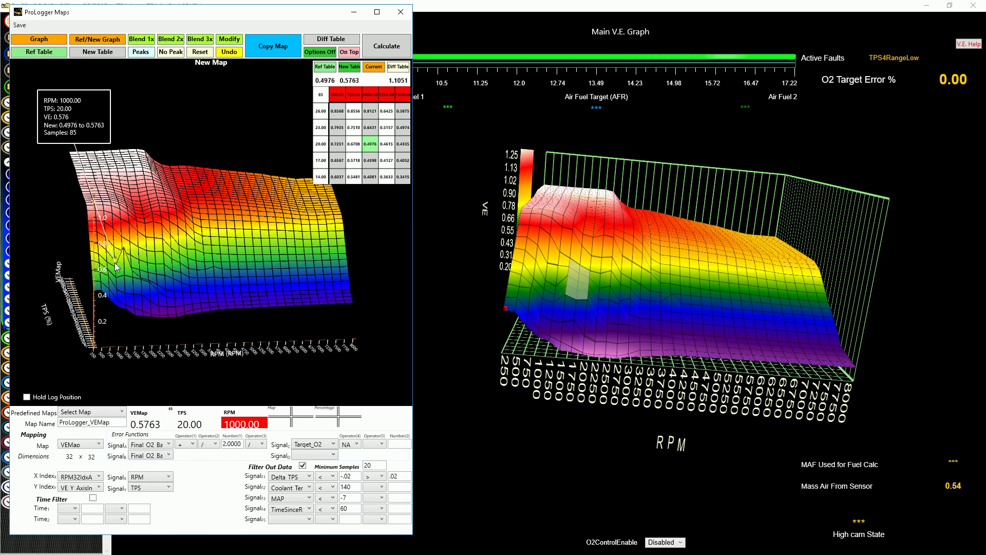
{"action": "left_click", "coordinate": [209, 40]}
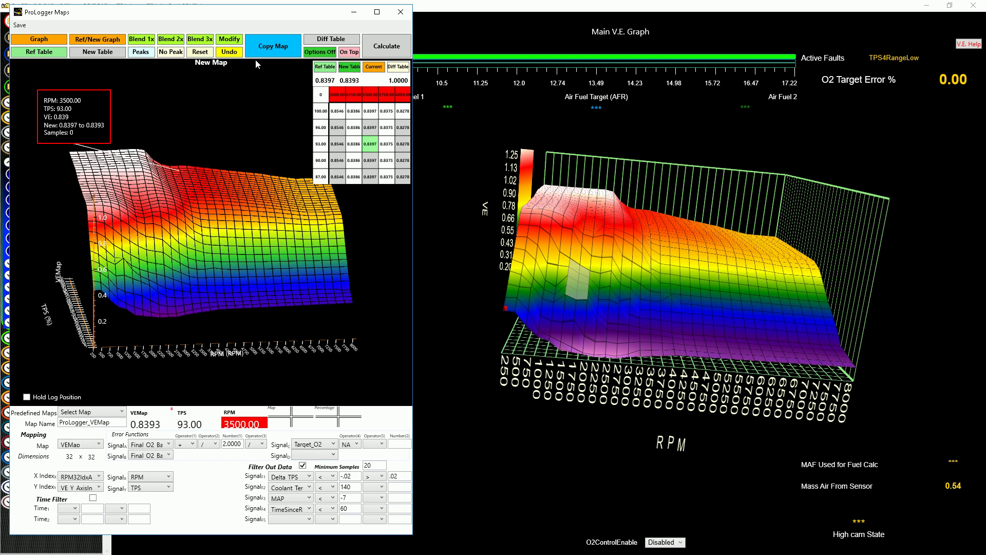
- Copy the blended new VE map to the clipboard and select a region on ProEFI's VE surface
{"action": "left_click", "coordinate": [269, 45]}
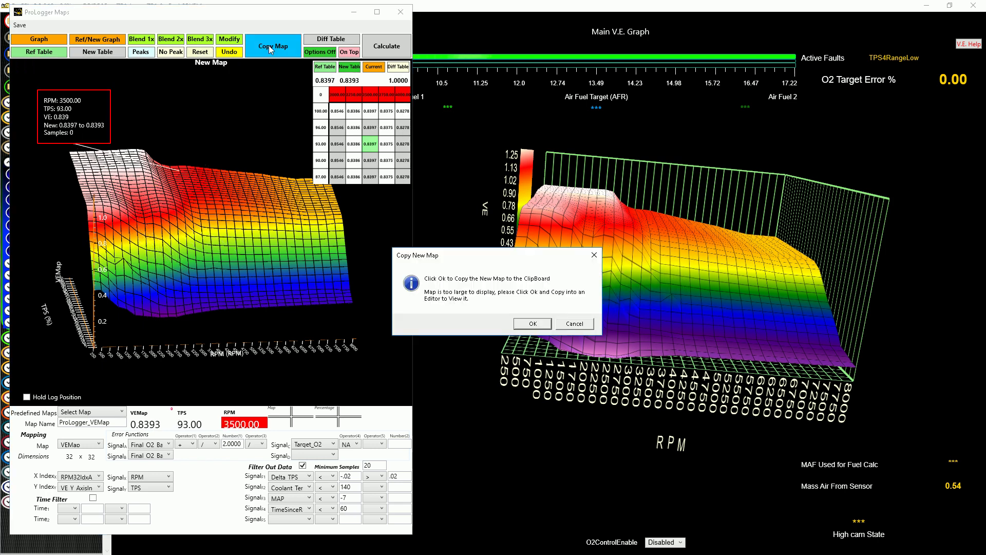
{"action": "left_click", "coordinate": [520, 325]}
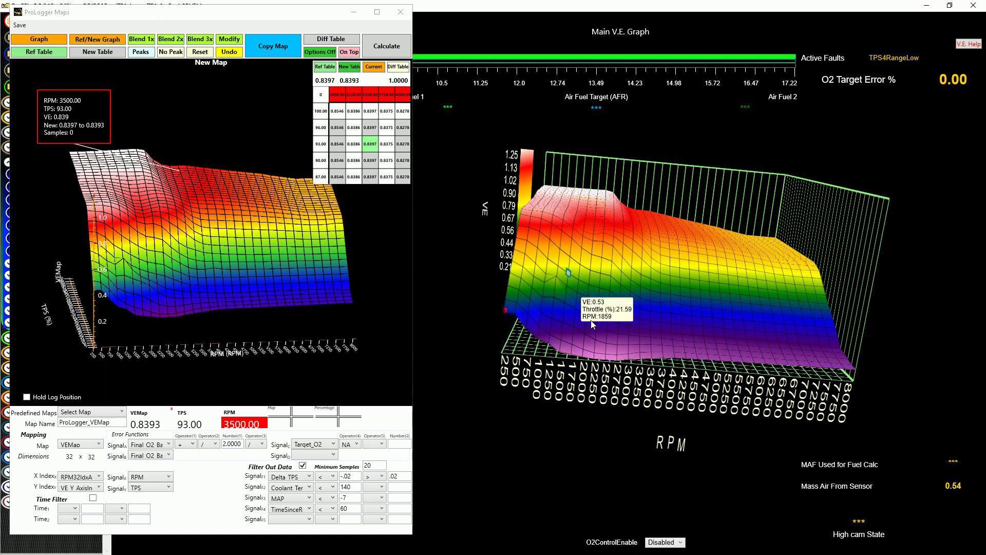
{"action": "left_click", "coordinate": [563, 298]}
- Compare the new map's values around 1250 RPM against ProEFI's VE surface
{"action": "mouse_move", "coordinate": [563, 298]}
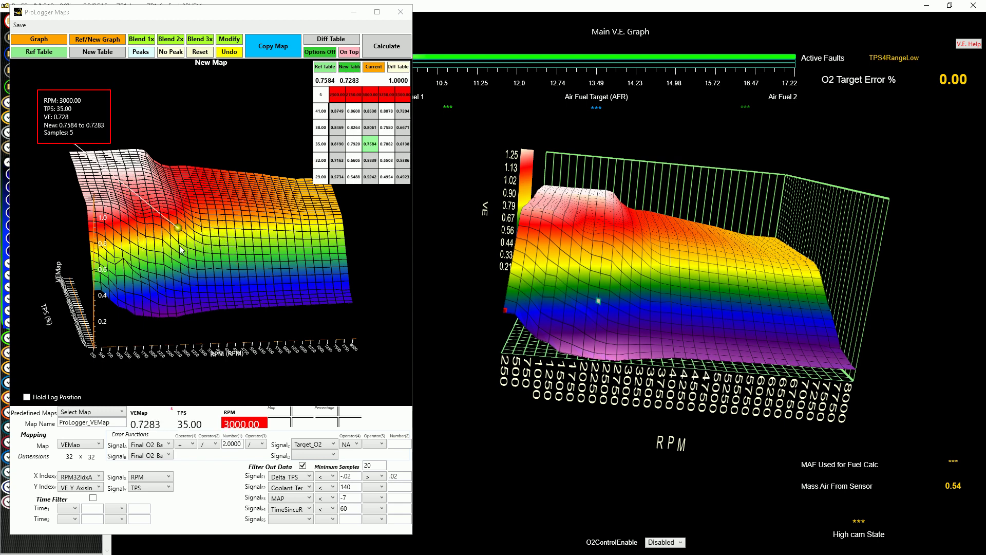
{"action": "mouse_move", "coordinate": [617, 281]}
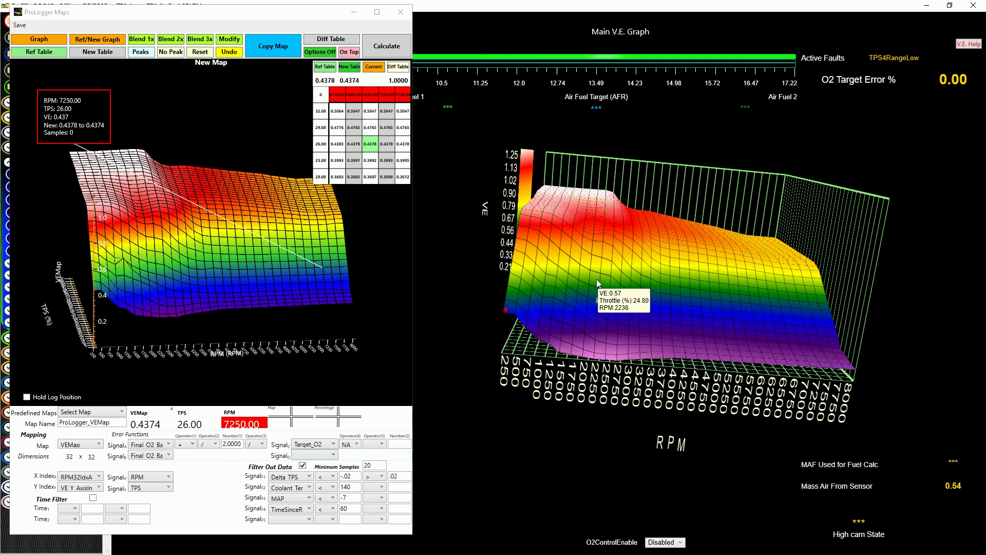
{"action": "mouse_move", "coordinate": [543, 277]}
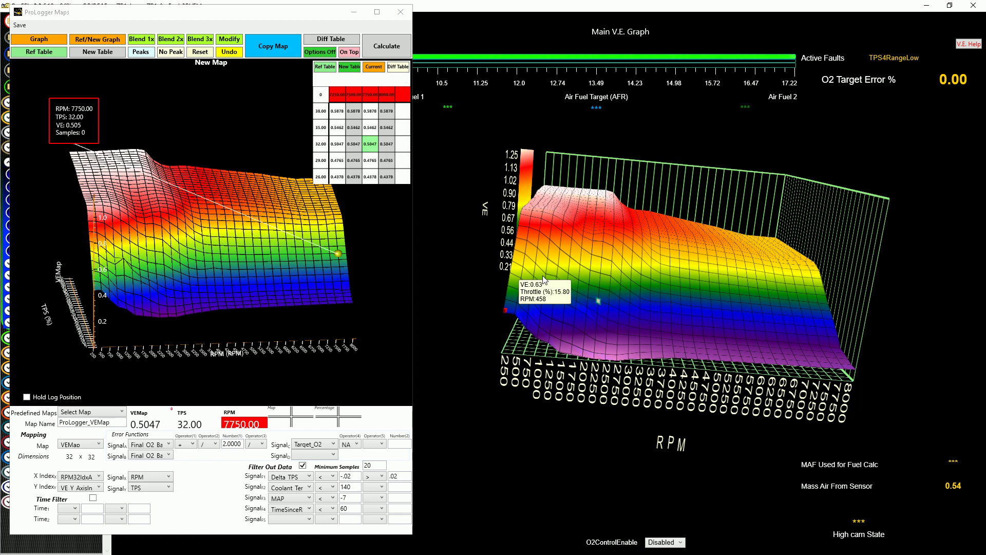
{"action": "mouse_move", "coordinate": [596, 263]}
{"action": "mouse_move", "coordinate": [565, 241]}
{"action": "left_click", "coordinate": [125, 241]}
{"action": "mouse_move", "coordinate": [611, 270]}
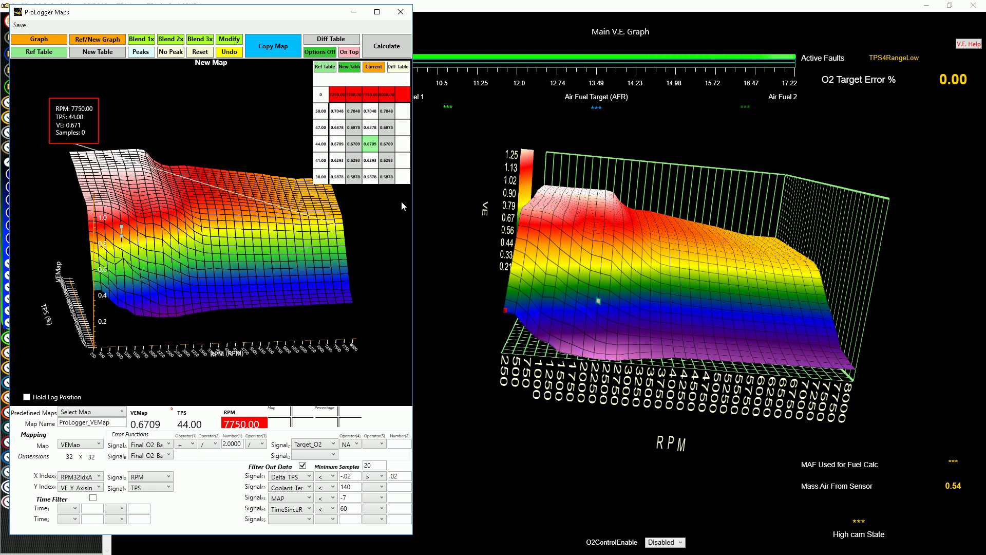
- Minimize the ProLogger Maps and ProEFI windows to show the ProEFIv662_CAN_00000040 log chart
{"action": "left_click", "coordinate": [354, 12]}
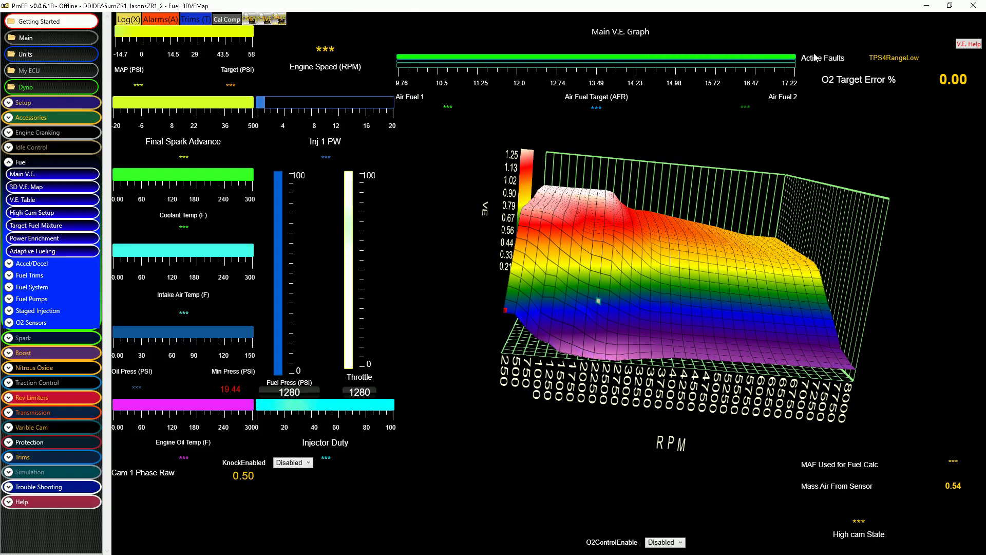
{"action": "left_click", "coordinate": [935, 6]}
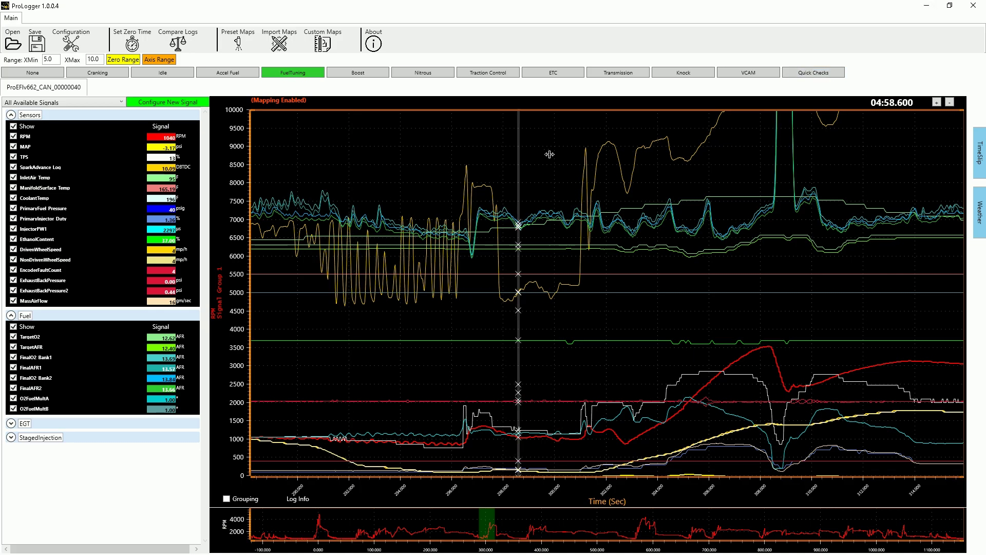